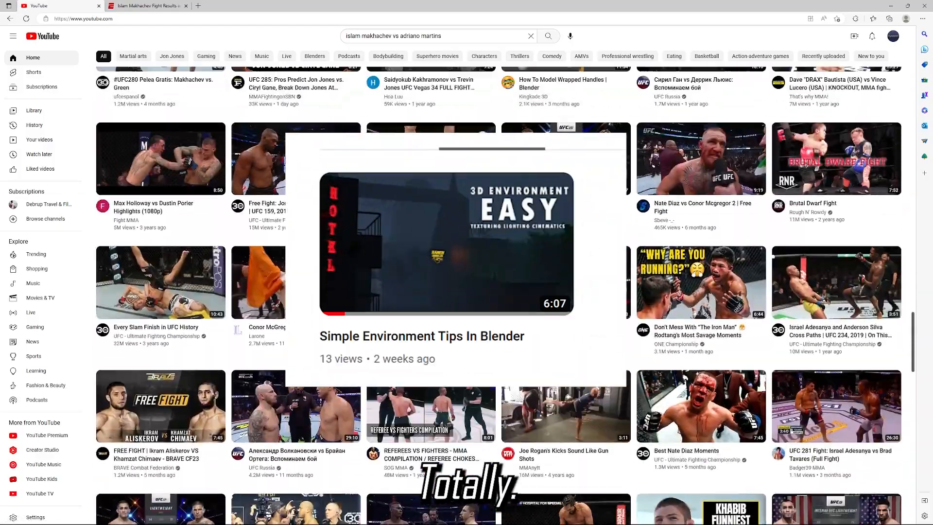
{"action": "scroll", "coordinate": [499, 291], "scroll_direction": "up", "scroll_amount": 3}
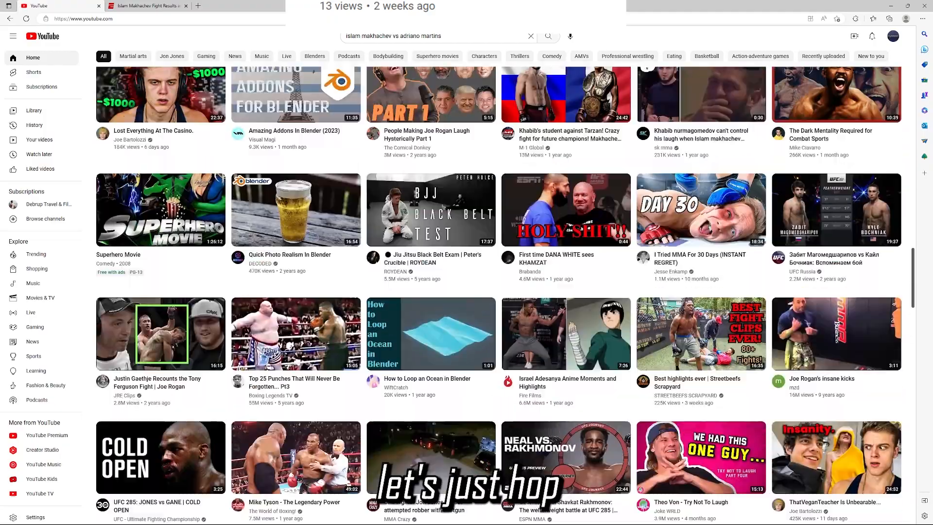
{"action": "scroll", "coordinate": [498, 292], "scroll_direction": "up", "scroll_amount": 5}
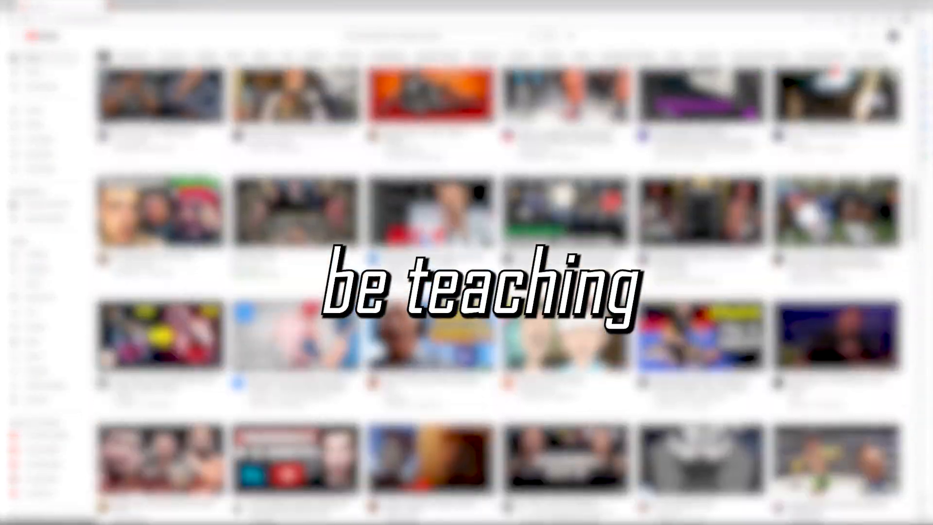
{"action": "scroll", "coordinate": [498, 291], "scroll_direction": "up", "scroll_amount": 11}
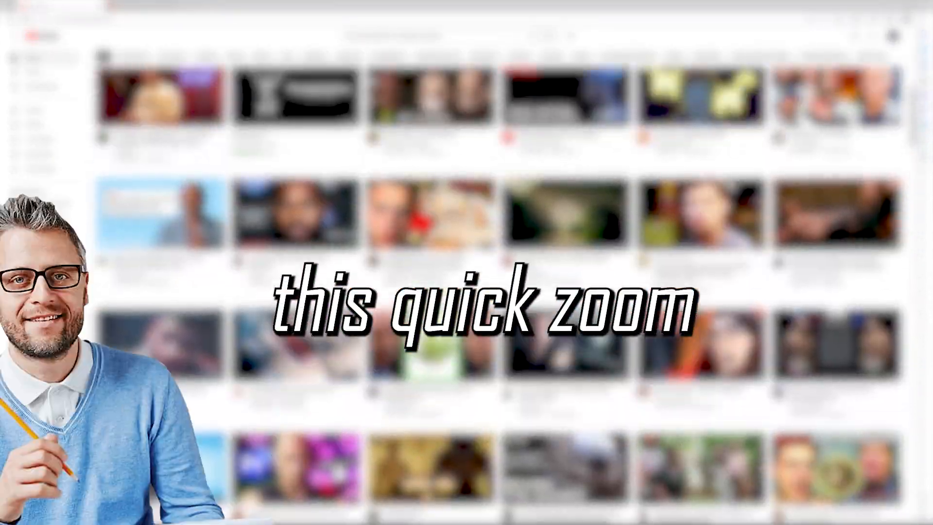
{"action": "scroll", "coordinate": [498, 291], "scroll_direction": "up", "scroll_amount": 1}
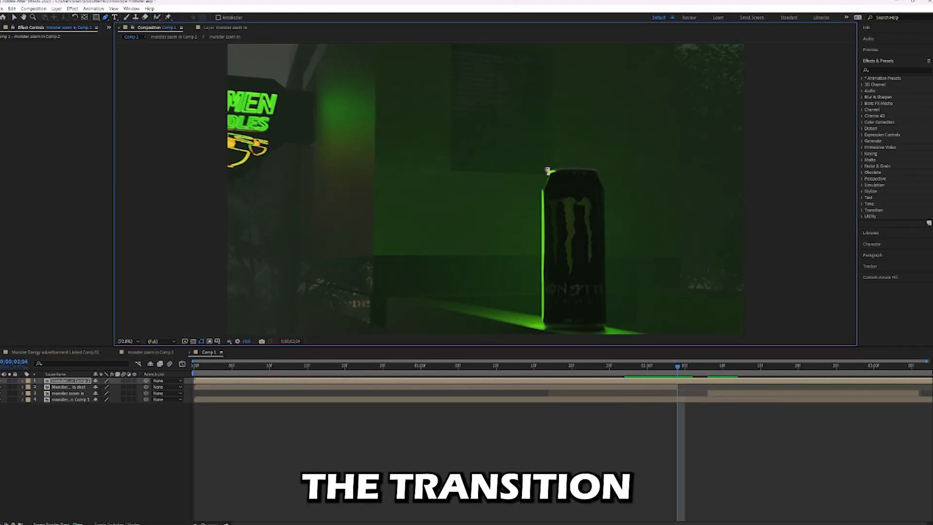
Mask the can with the Pen tool and refit the mask path's points to the can's outline at 0;00;02;03.
{"action": "left_click", "coordinate": [541, 190]}
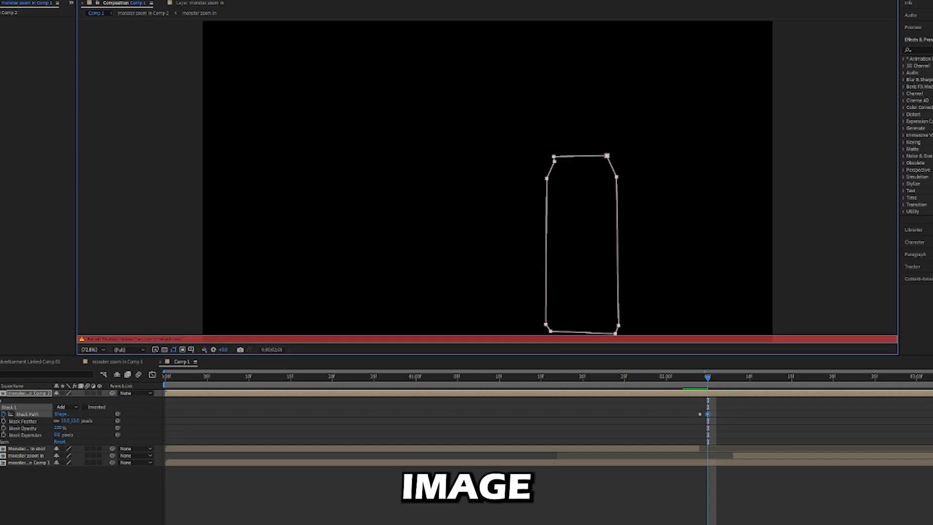
{"action": "left_click_drag", "start_coordinate": [606, 158], "coordinate": [644, 137]}
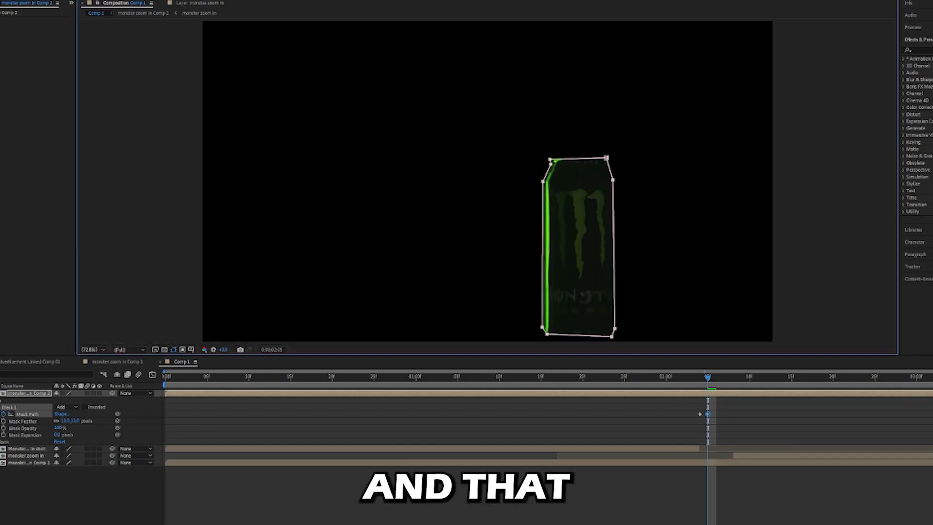
{"action": "left_click_drag", "start_coordinate": [620, 183], "coordinate": [618, 178]}
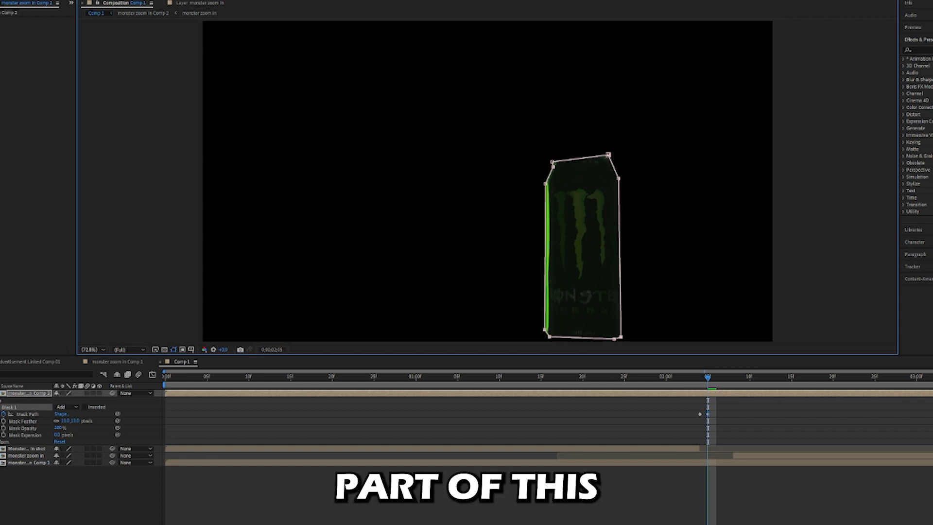
{"action": "left_click_drag", "start_coordinate": [545, 184], "coordinate": [538, 177]}
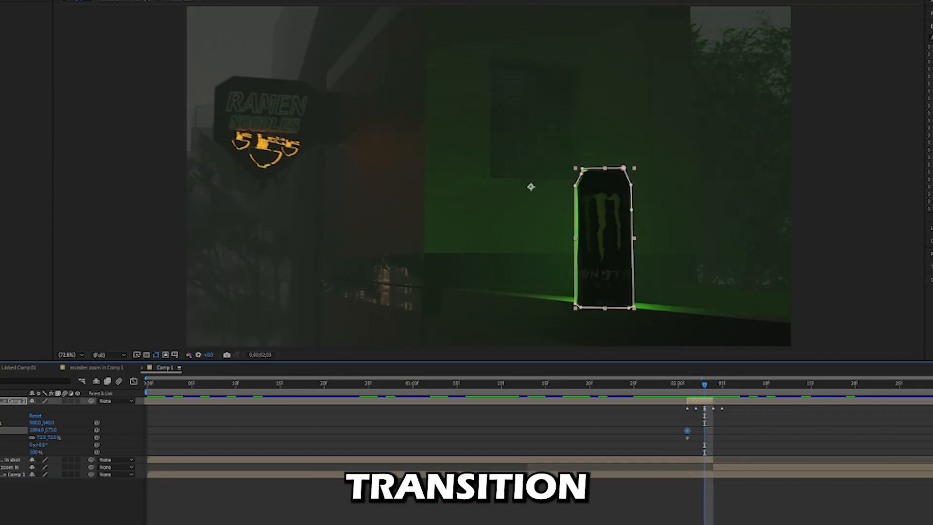
At 0;00;02;03, scale the masked can layer up to 147% and set its position to 1703, 542.
{"action": "left_click_drag", "start_coordinate": [43, 437], "coordinate": [54, 437]}
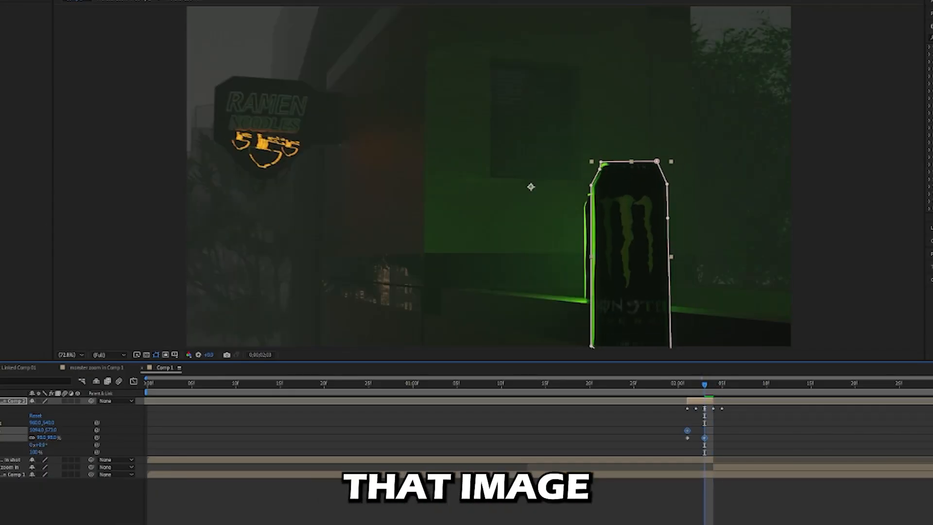
{"action": "left_click_drag", "start_coordinate": [55, 437], "coordinate": [72, 437]}
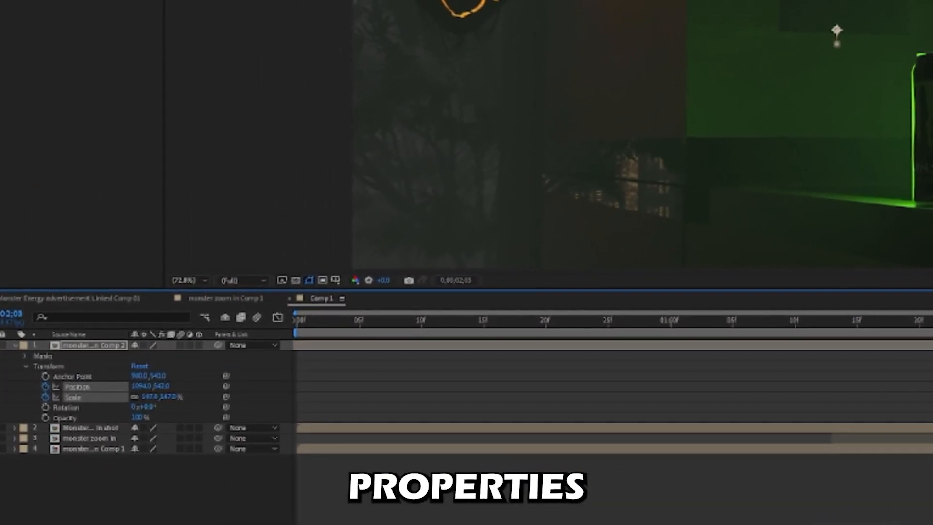
{"action": "left_click_drag", "start_coordinate": [140, 386], "coordinate": [487, 389]}
{"action": "key", "text": "Page_Down"}
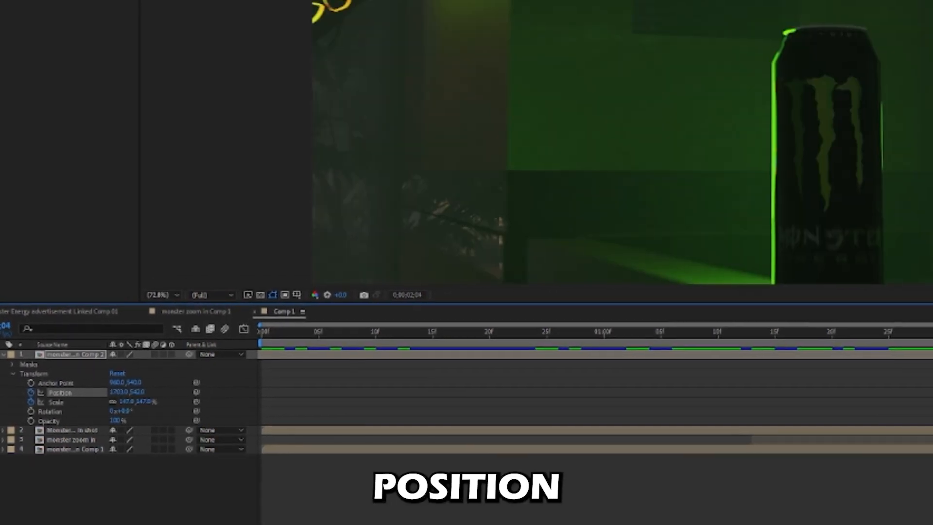
Step frame by frame around 0;00;02;03 to compare the enlarged can layer with the can in the following shot.
{"action": "key", "text": "Page_Up"}
{"action": "key", "text": "Page_Up"}
{"action": "key", "text": "Page_Up"}
{"action": "key", "text": "Page_Up"}
{"action": "key", "text": "Page_Down"}
{"action": "key", "text": "Page_Down"}
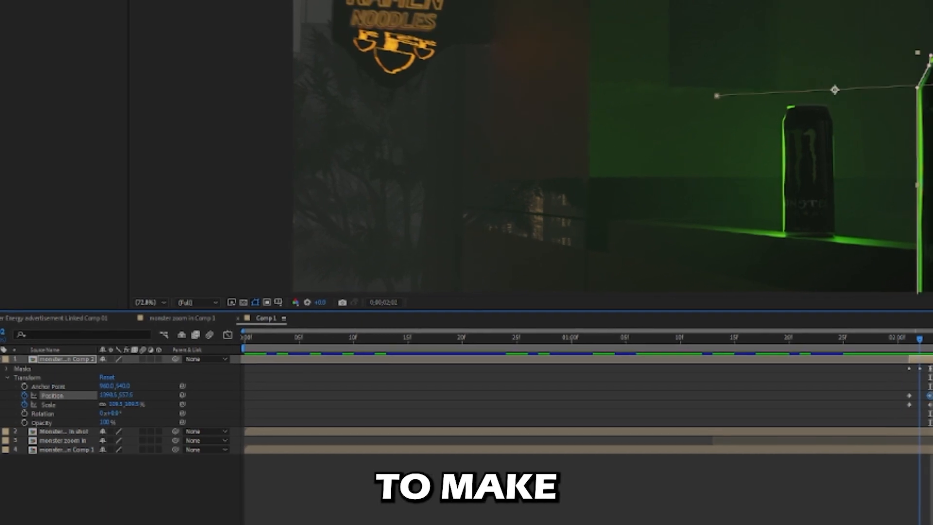
{"action": "key", "text": "Page_Down"}
{"action": "key", "text": "Page_Down"}
{"action": "key", "text": "Page_Up"}
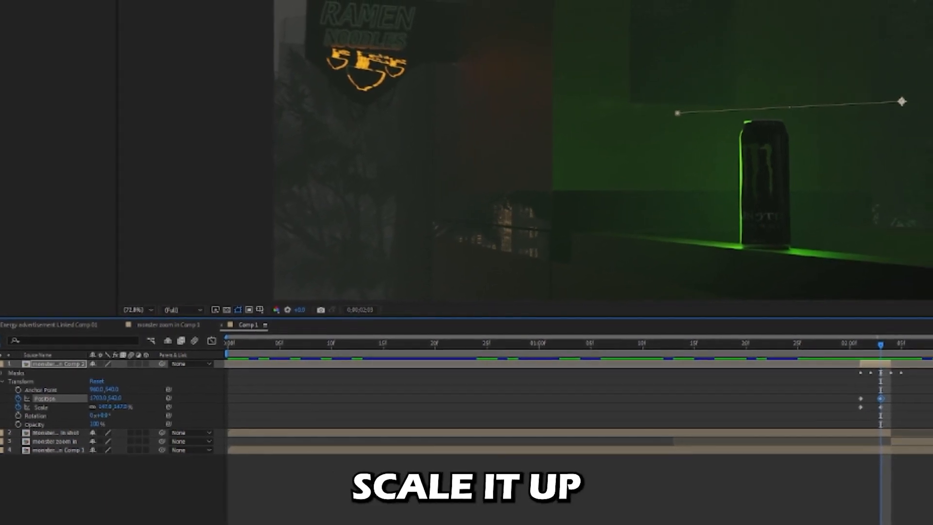
Shift the can layer back horizontally at 0;00;02;03 to align it with the next shot, comparing the adjacent frames.
{"action": "left_click_drag", "start_coordinate": [99, 398], "coordinate": [0, 407]}
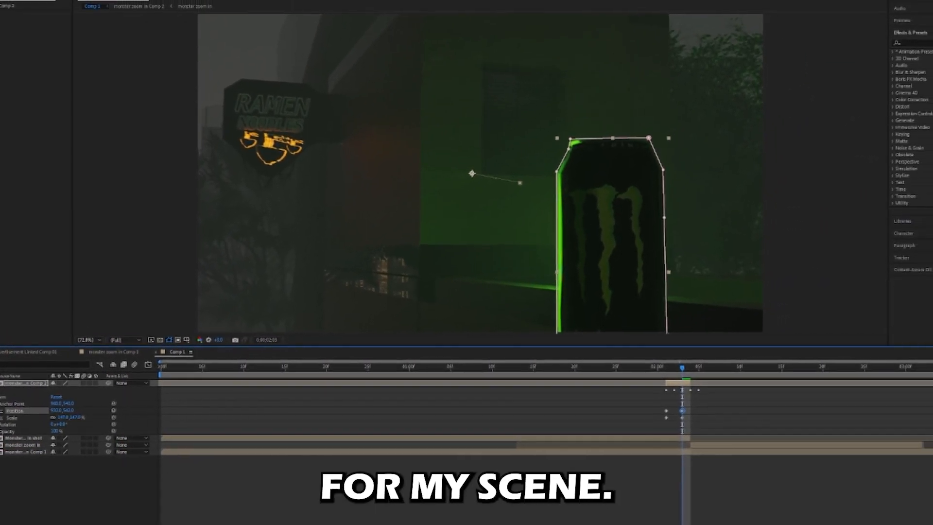
{"action": "key", "text": "Page_Down"}
{"action": "key", "text": "Page_Up"}
{"action": "key", "text": "Page_Down"}
{"action": "key", "text": "Page_Up"}
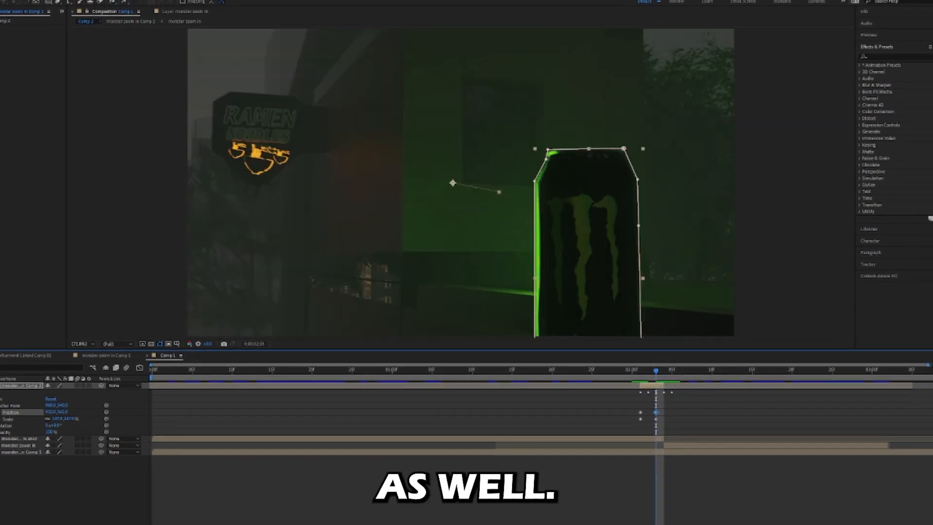
Reduce the can layer's scale at 0;00;02;03, set its position to 1000, 613, and step through the transition frames.
{"action": "left_click_drag", "start_coordinate": [57, 419], "coordinate": [104, 412]}
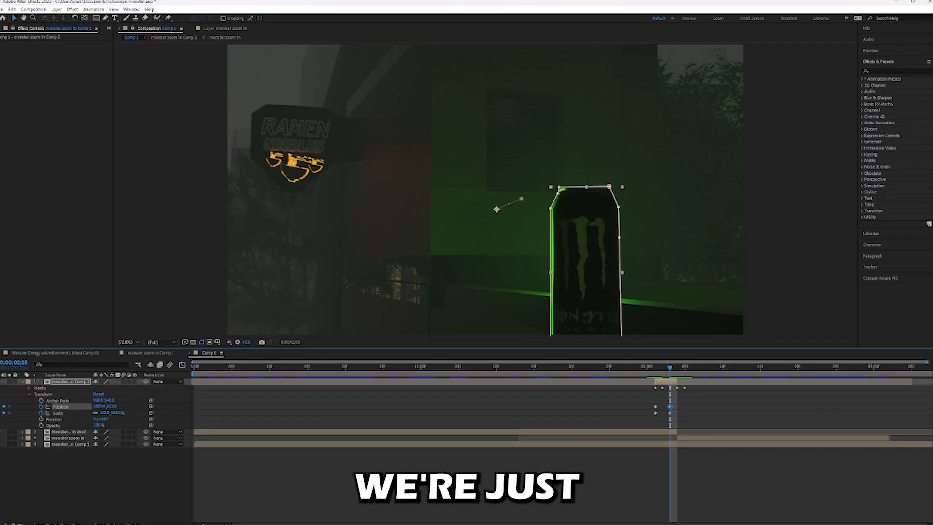
{"action": "key", "text": "Page_Down"}
{"action": "key", "text": "Page_Up"}
{"action": "key", "text": "Page_Up"}
{"action": "key", "text": "Page_Up"}
{"action": "key", "text": "Page_Up"}
{"action": "key", "text": "Page_Up"}
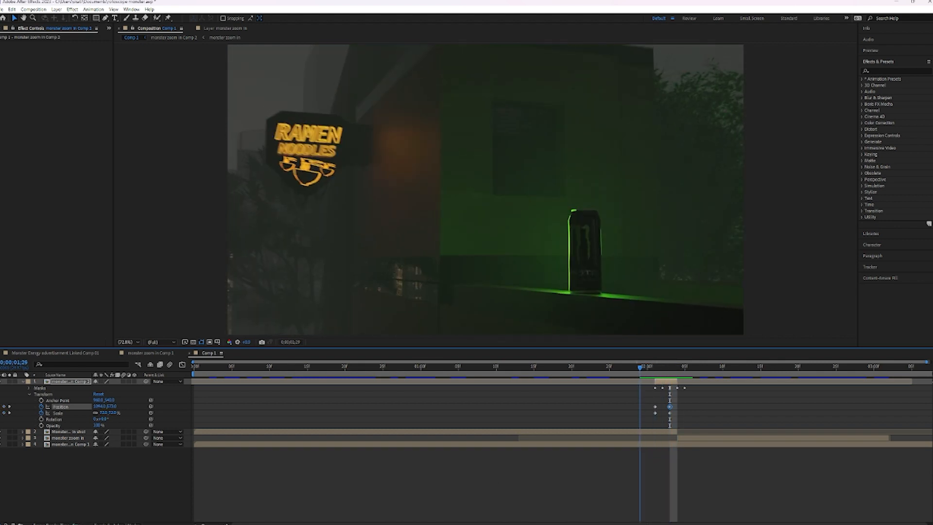
Deselect the layer, preview the zoom transition, and inspect its frames from 0;00;02;02 back to 0;00;02;01.
{"action": "mouse_move", "coordinate": [647, 368]}
{"action": "left_mouse_down"}
{"action": "mouse_move", "coordinate": [699, 367]}
{"action": "mouse_move", "coordinate": [647, 368]}
{"action": "left_mouse_up"}
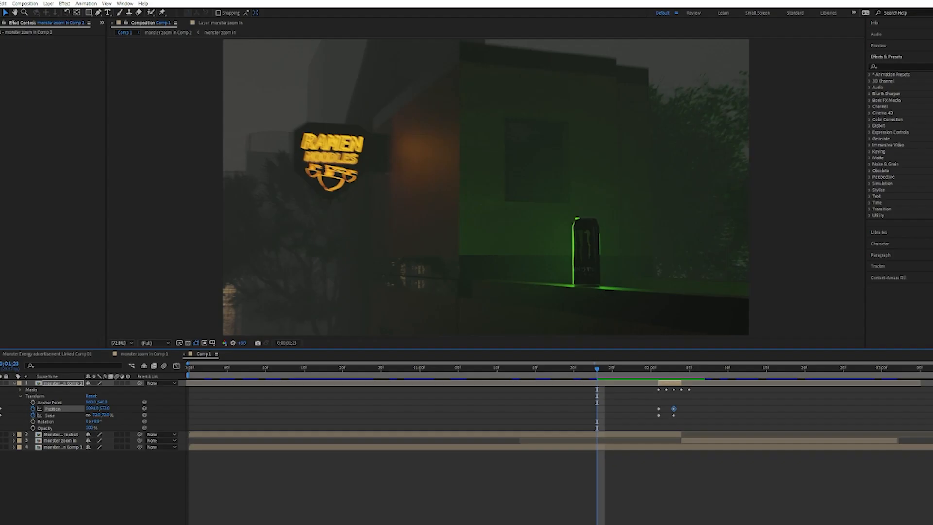
{"action": "key", "text": "ctrl+shift+a"}
{"action": "key", "text": "space"}
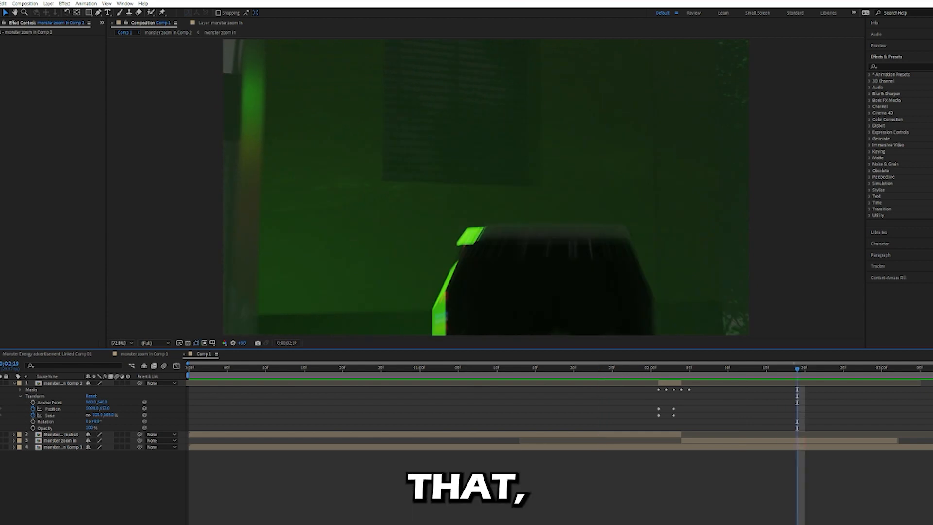
{"action": "left_click_drag", "start_coordinate": [797, 368], "coordinate": [666, 369]}
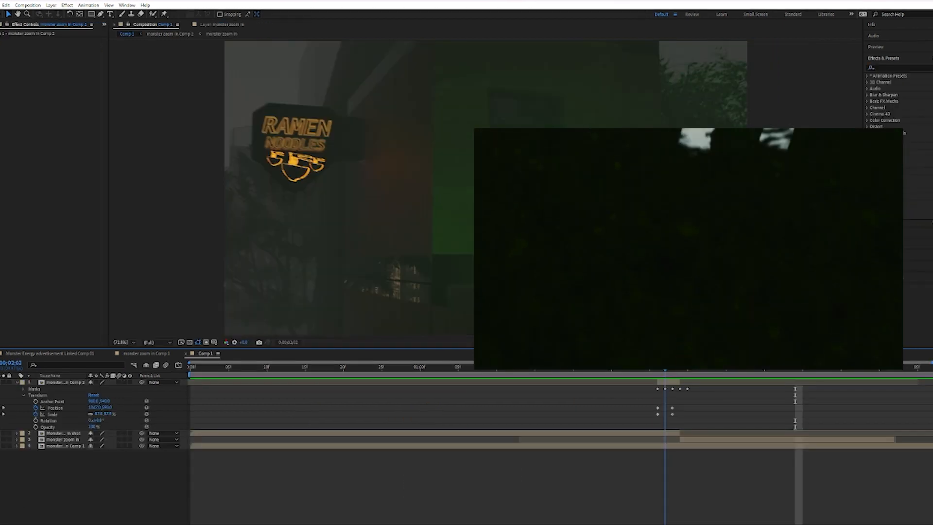
{"action": "left_click_drag", "start_coordinate": [664, 368], "coordinate": [657, 368]}
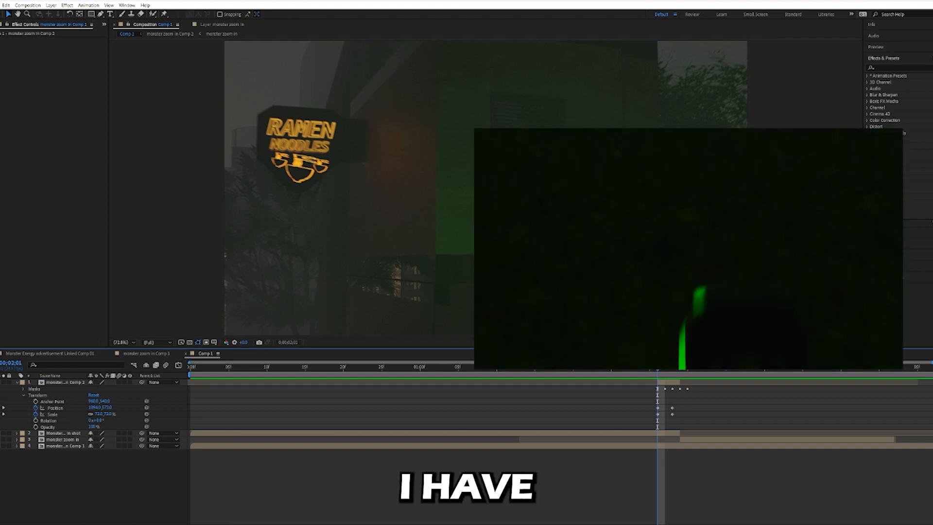
Select the masked can layer and play the composition from before the transition up to where that layer begins.
{"action": "left_click", "coordinate": [65, 382]}
{"action": "left_click_drag", "start_coordinate": [658, 368], "coordinate": [412, 368]}
{"action": "key", "text": "space"}
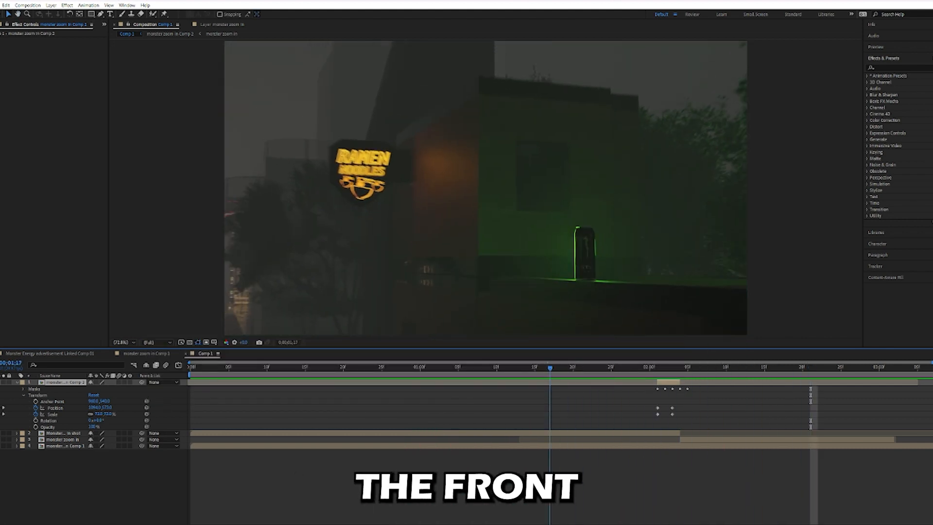
{"action": "key", "text": "space"}
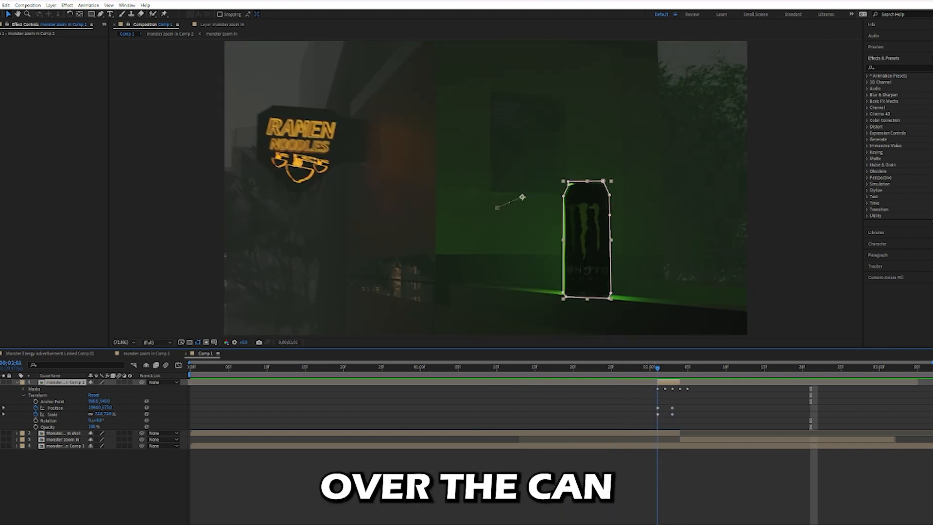
Examine frame by frame how the masked can layer grows between 0;00;01;29 and the cut to the close-up.
{"action": "key", "text": "Page_Down"}
{"action": "key", "text": "Page_Down"}
{"action": "key", "text": "Page_Down"}
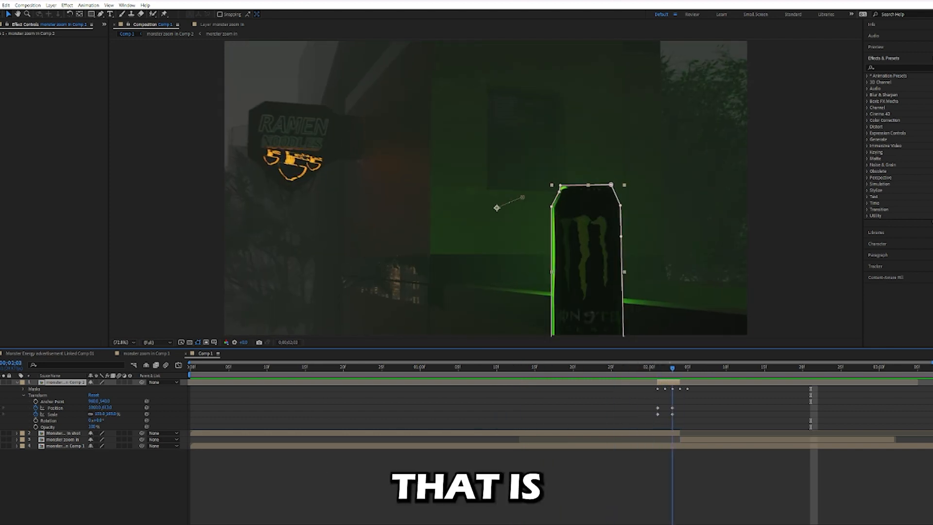
{"action": "key", "text": "Page_Up"}
{"action": "key", "text": "Page_Up"}
{"action": "key", "text": "Page_Up"}
{"action": "key", "text": "Page_Up"}
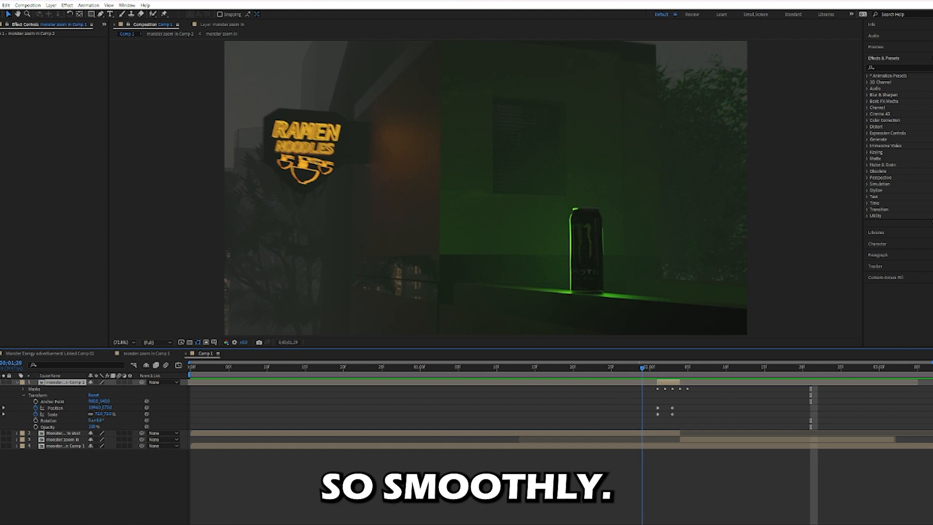
{"action": "key", "text": "Page_Down"}
{"action": "key", "text": "Page_Down"}
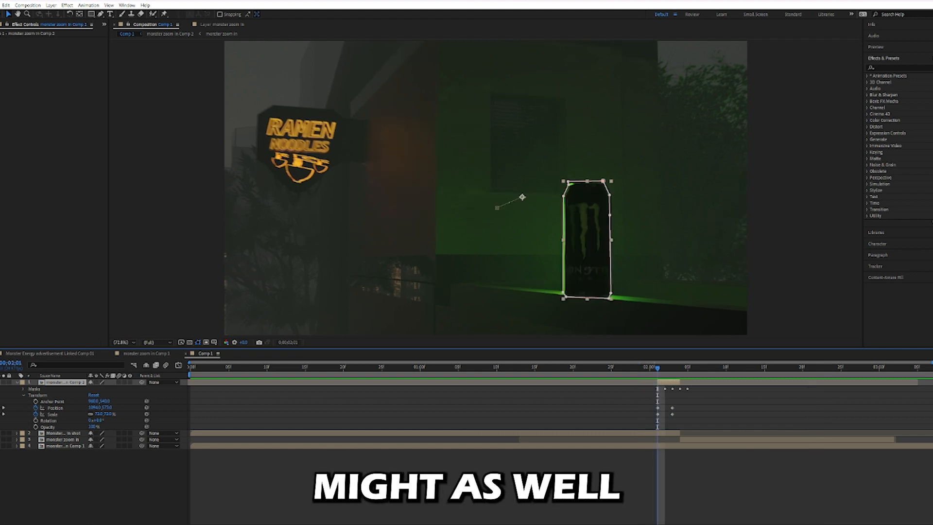
{"action": "right_click", "coordinate": [667, 156]}
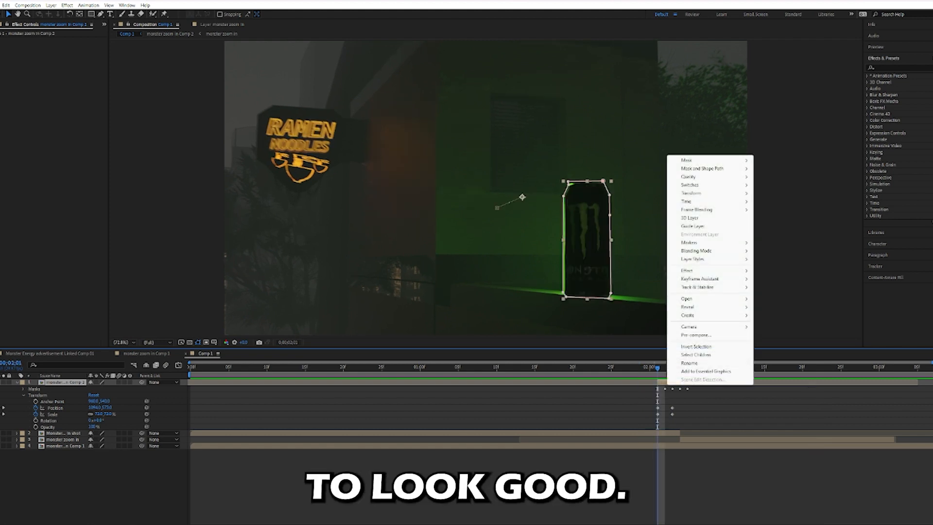
{"action": "key", "text": "Escape"}
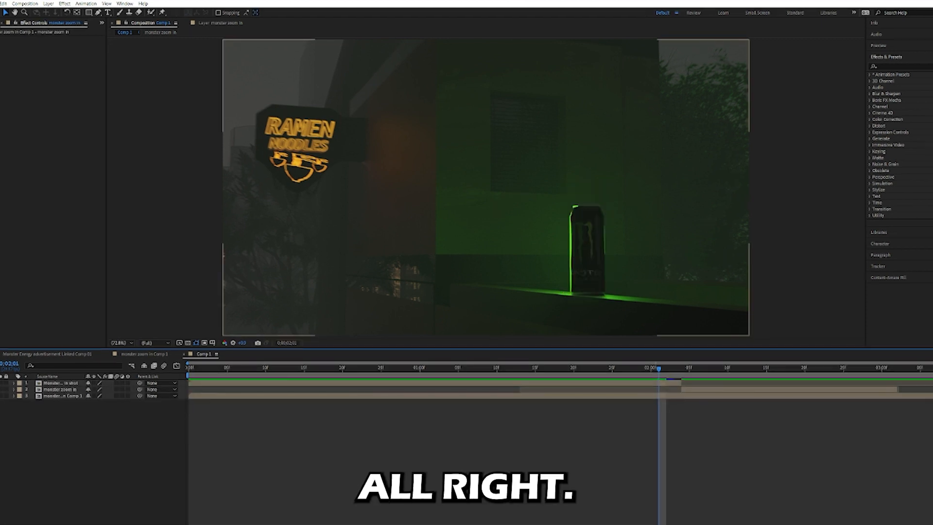
Step through the frames around the cut at 0;00;02;04 to examine the transition without the masked can layer.
{"action": "mouse_move", "coordinate": [659, 368]}
{"action": "left_mouse_down"}
{"action": "mouse_move", "coordinate": [712, 368]}
{"action": "mouse_move", "coordinate": [596, 369]}
{"action": "mouse_move", "coordinate": [651, 368]}
{"action": "left_mouse_up"}
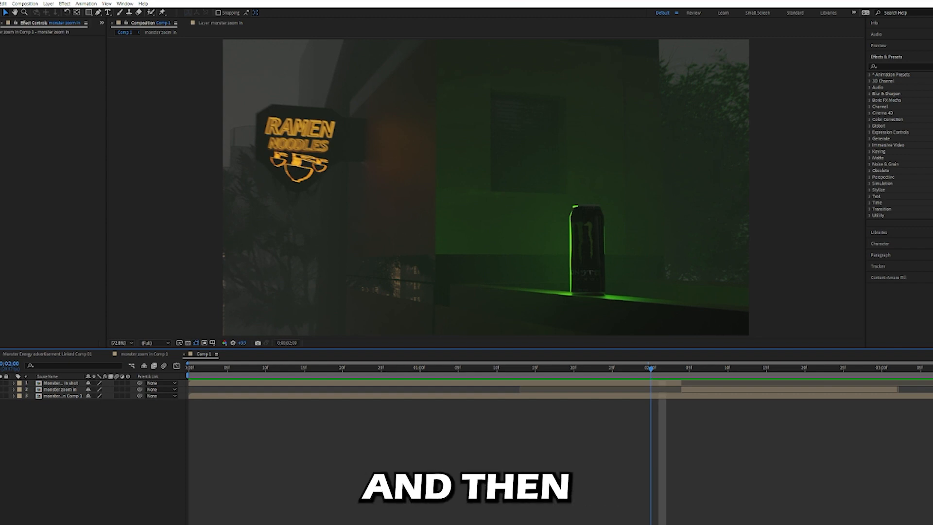
{"action": "key", "text": "Page_Down"}
{"action": "key", "text": "Page_Down"}
{"action": "key", "text": "Page_Down"}
{"action": "key", "text": "Page_Down"}
{"action": "key", "text": "Page_Down"}
{"action": "key", "text": "Page_Up"}
{"action": "key", "text": "Page_Up"}
{"action": "key", "text": "Page_Down"}
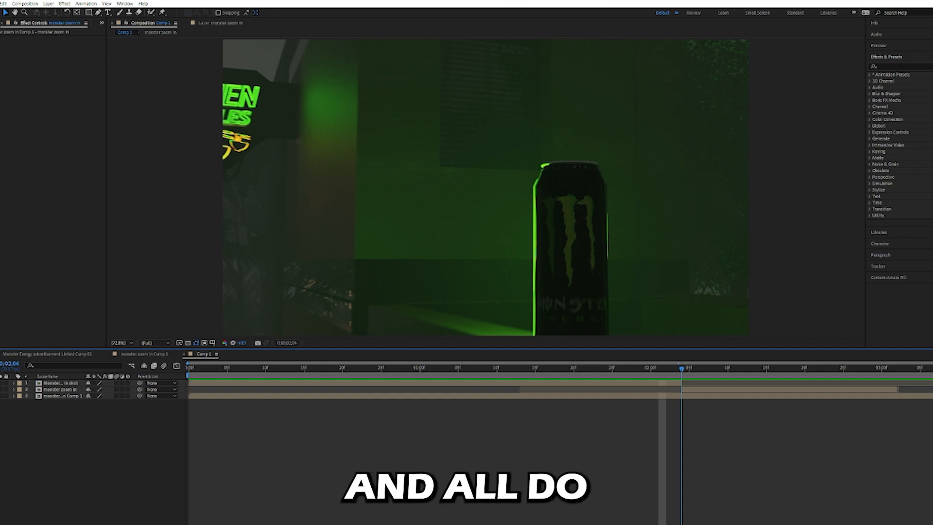
{"action": "key", "text": "Page_Up"}
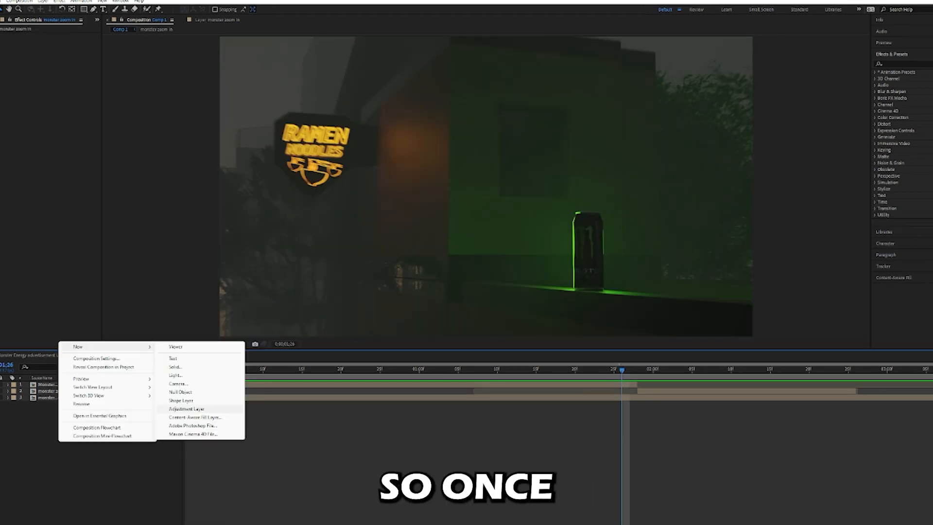
Split the adjustment layer above the shots at 0;00;01;26 and delete the part before the split.
{"action": "left_click", "coordinate": [198, 402]}
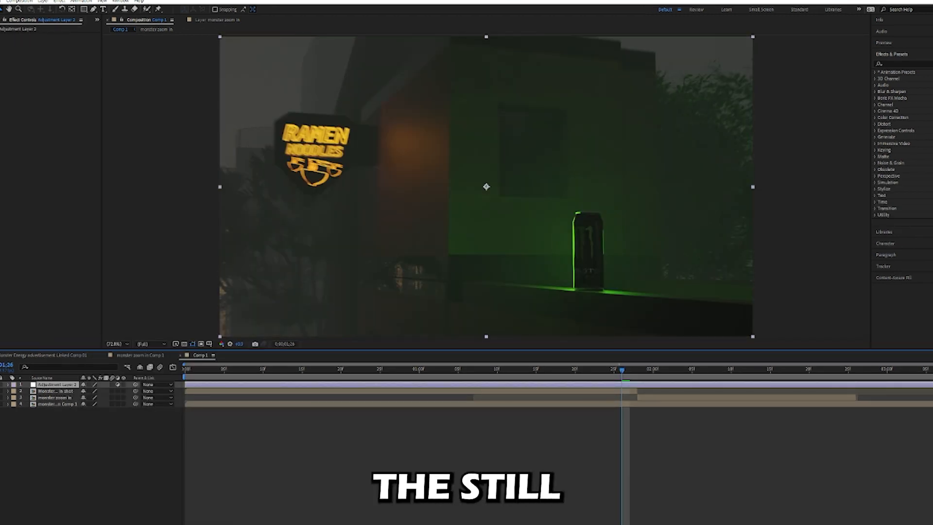
{"action": "key", "text": "ctrl+shift+d"}
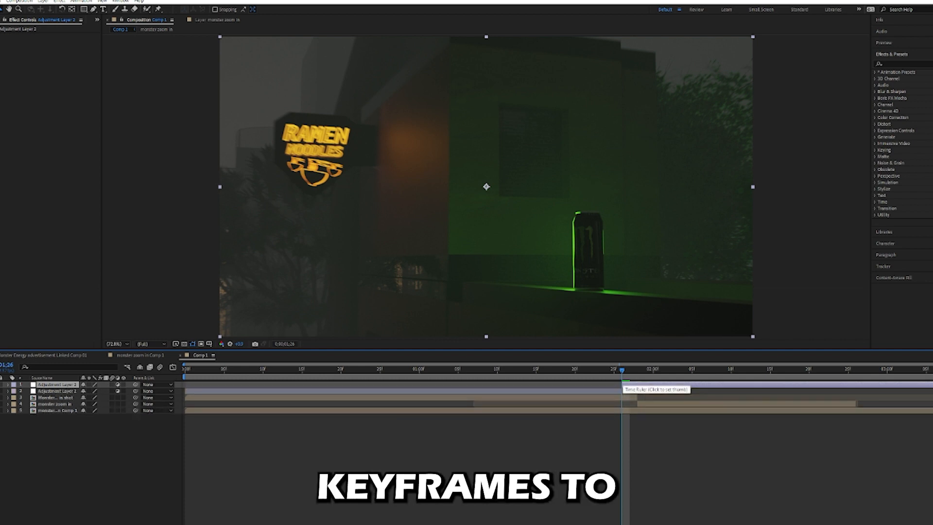
{"action": "right_click", "coordinate": [600, 391]}
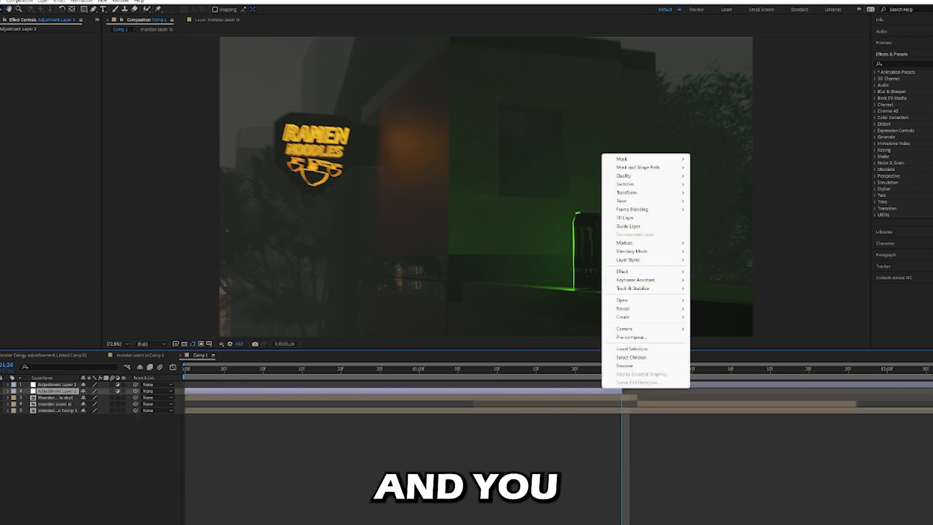
{"action": "key", "text": "Escape"}
{"action": "key", "text": "Delete"}
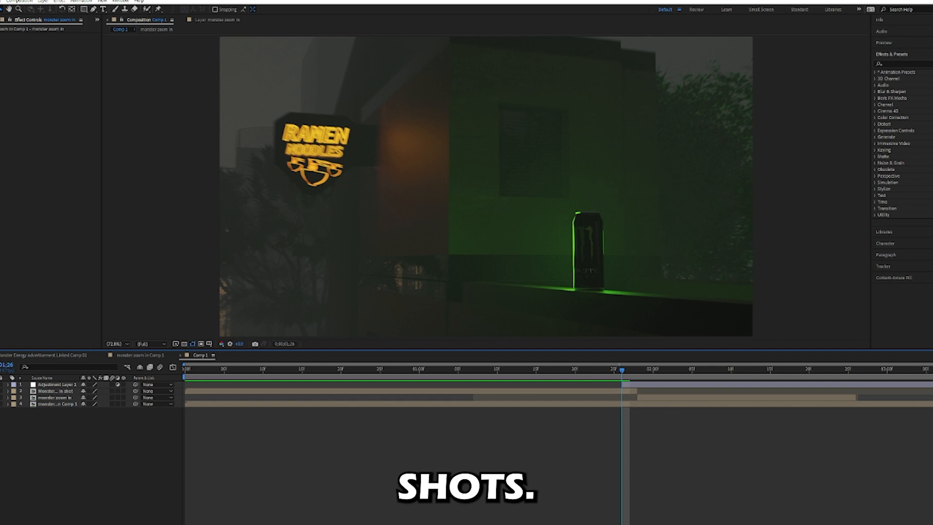
Split the adjustment layer at 0;00;02;00 and delete the part after the split.
{"action": "left_click_drag", "start_coordinate": [629, 370], "coordinate": [652, 370]}
{"action": "right_click", "coordinate": [665, 384]}
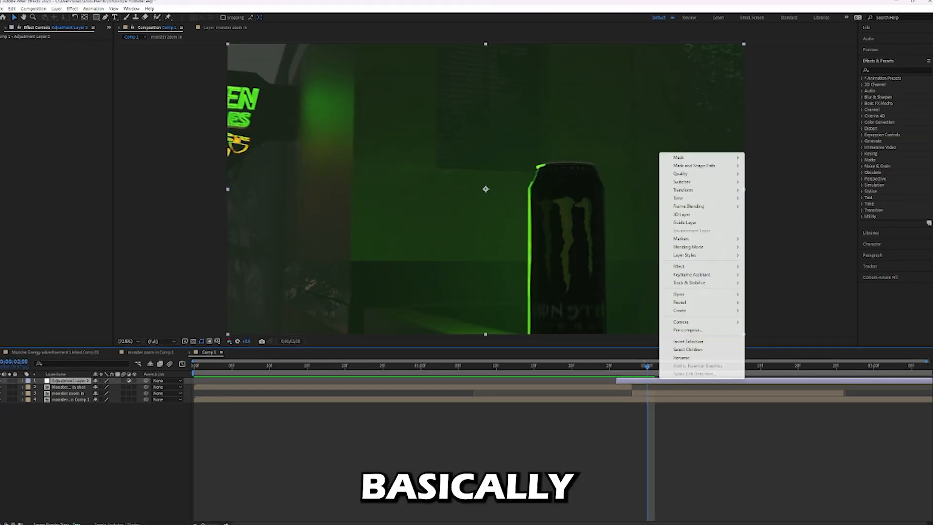
{"action": "key", "text": "Escape"}
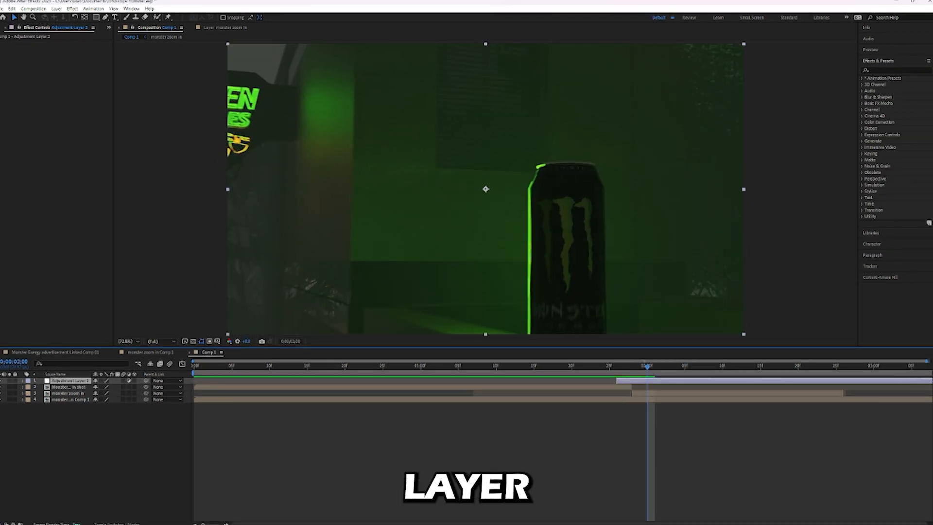
{"action": "key", "text": "ctrl+shift+d"}
{"action": "key", "text": "Delete"}
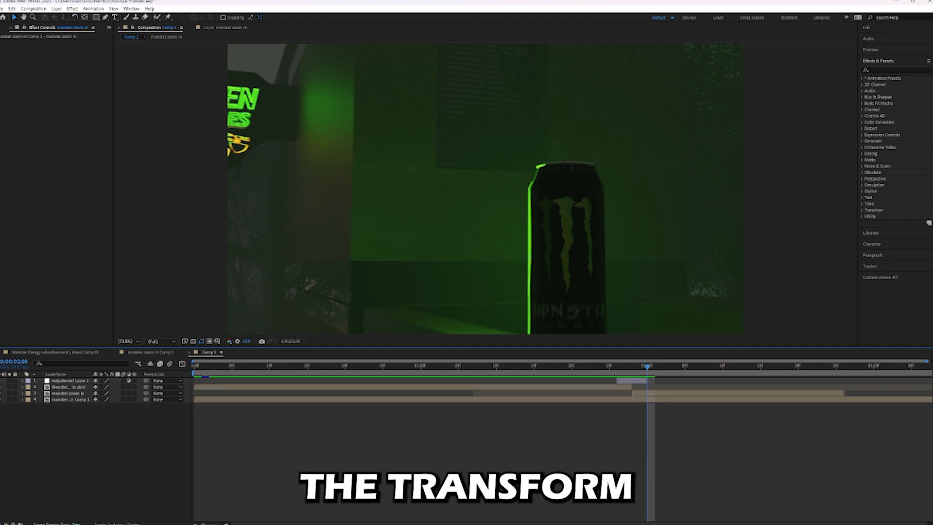
Apply the Transform effect to the shortened adjustment layer with the time set to its start at 0;00;01;26.
{"action": "left_click_drag", "start_coordinate": [646, 367], "coordinate": [617, 366]}
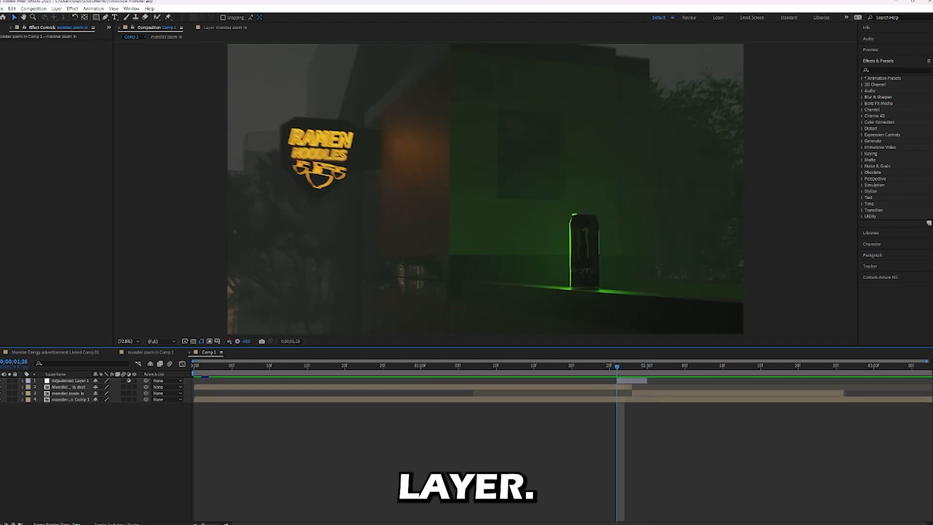
{"action": "left_click", "coordinate": [631, 380]}
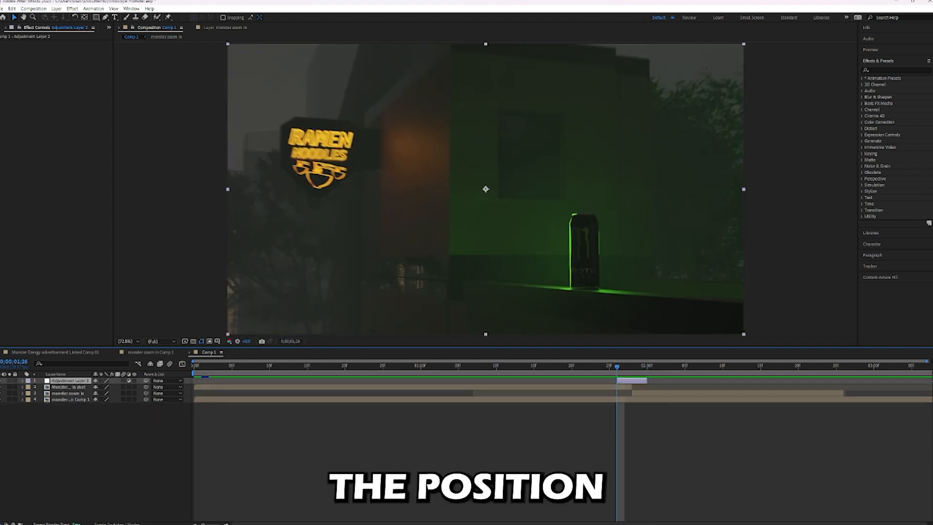
{"action": "left_click", "coordinate": [882, 70]}
{"action": "type", "text": "transfg"}
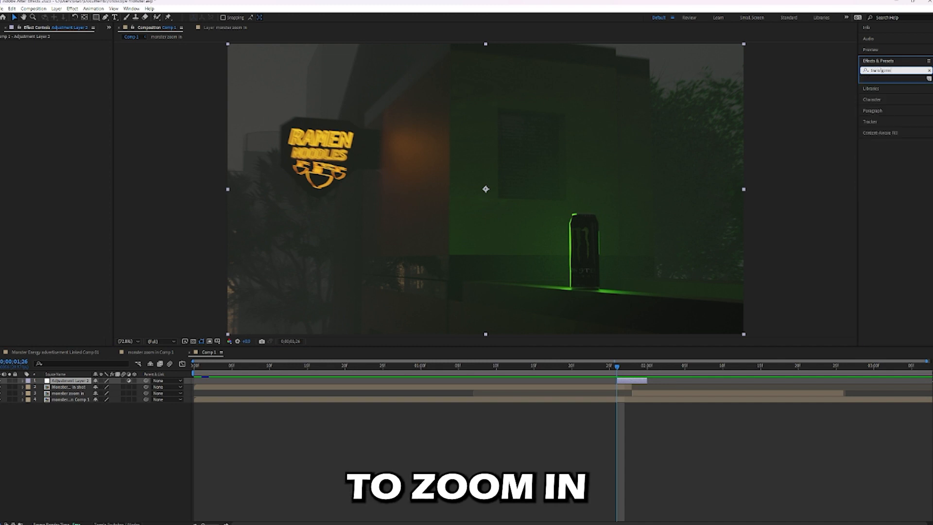
{"action": "key", "text": "BackSpace"}
{"action": "key", "text": "BackSpace"}
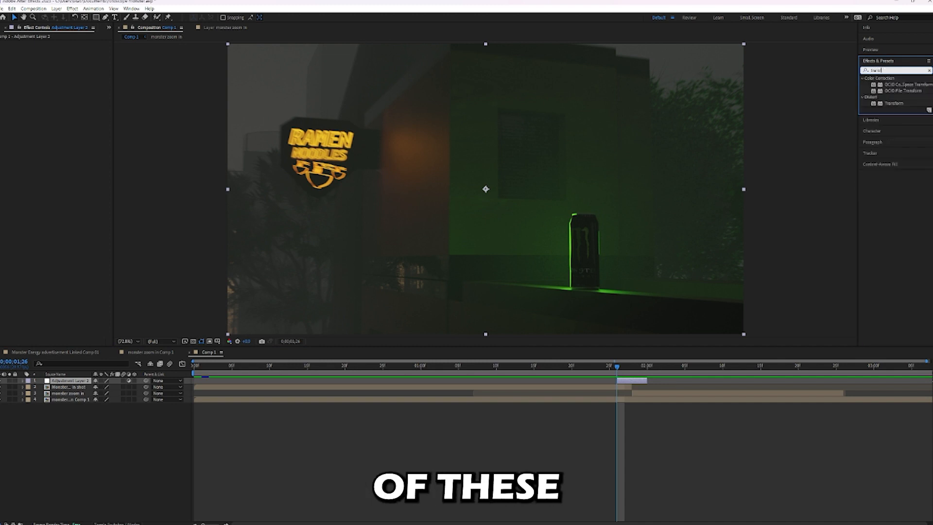
{"action": "left_click_drag", "start_coordinate": [894, 103], "coordinate": [633, 381]}
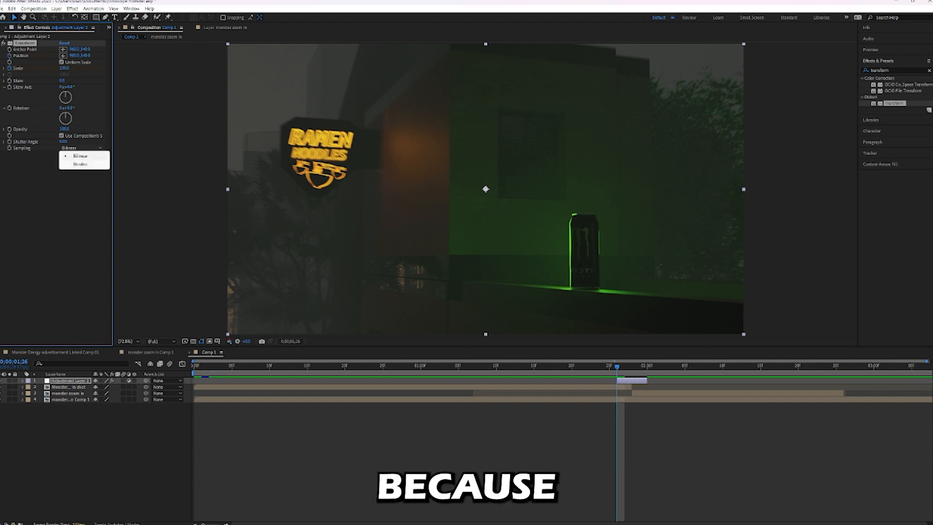
Give the adjustment layer's Transform its own shutter angle of 150, and at 0;00;01;27 shift the picture left and enlarge it slightly.
{"action": "left_click", "coordinate": [62, 135]}
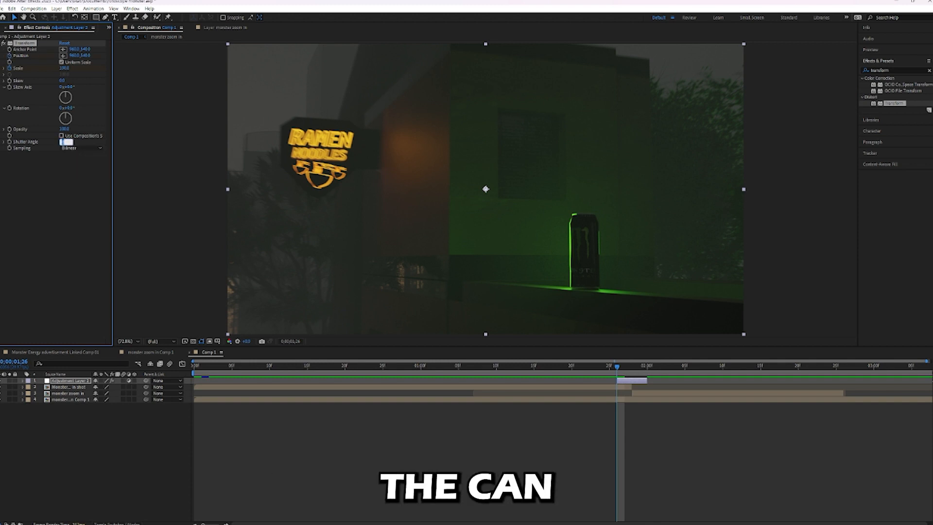
{"action": "type", "text": "150"}
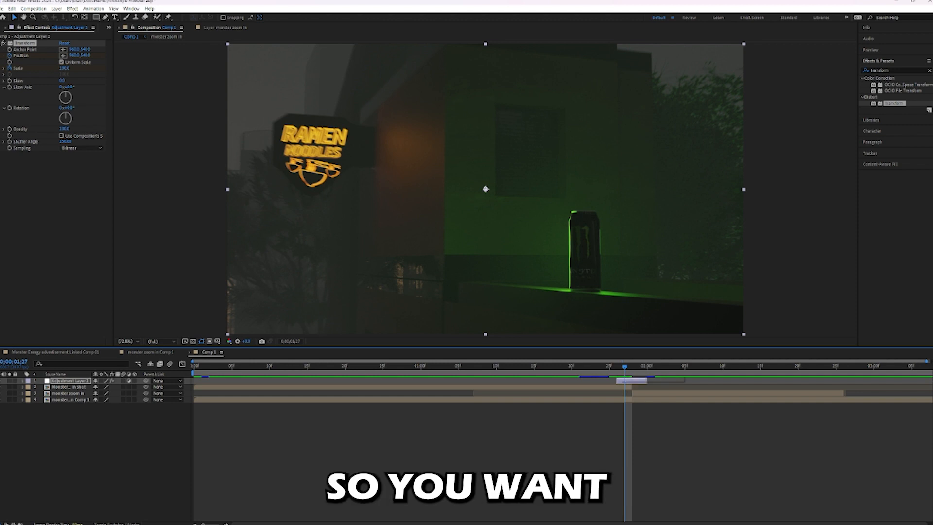
{"action": "mouse_move", "coordinate": [74, 56]}
{"action": "left_mouse_down"}
{"action": "mouse_move", "coordinate": [94, 56]}
{"action": "mouse_move", "coordinate": [45, 55]}
{"action": "mouse_move", "coordinate": [78, 68]}
{"action": "mouse_move", "coordinate": [69, 68]}
{"action": "left_mouse_up"}
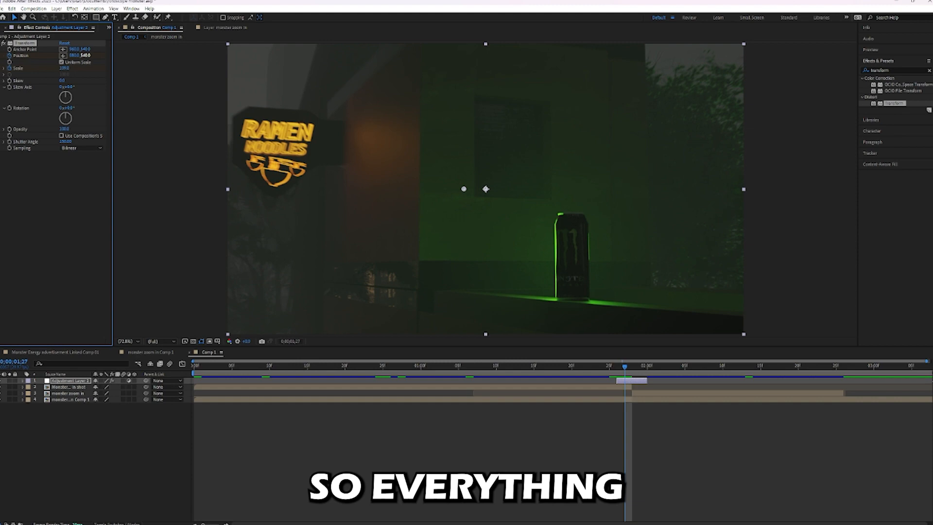
{"action": "left_click_drag", "start_coordinate": [624, 367], "coordinate": [624, 366]}
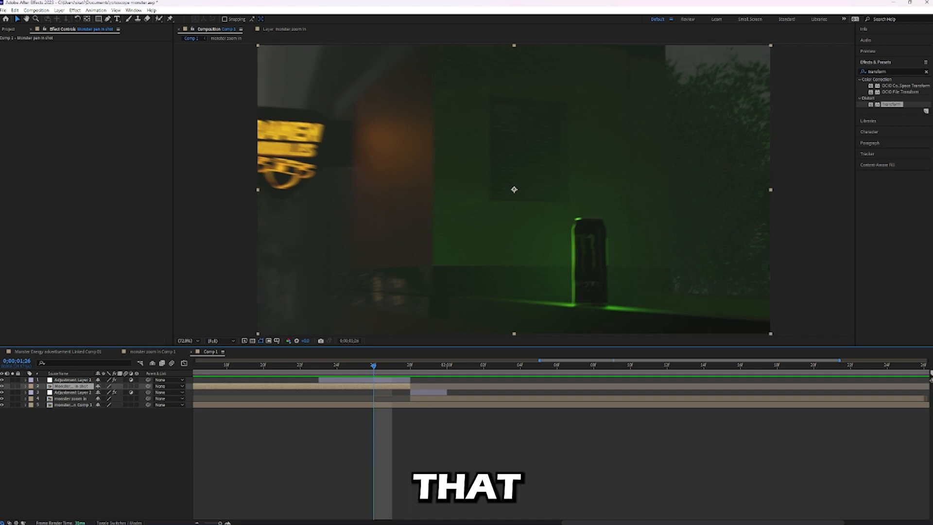
Duplicate the Monster pan in shot layer, split the copy at 0;00;01;26 and delete the part before the split.
{"action": "key", "text": "ctrl+d"}
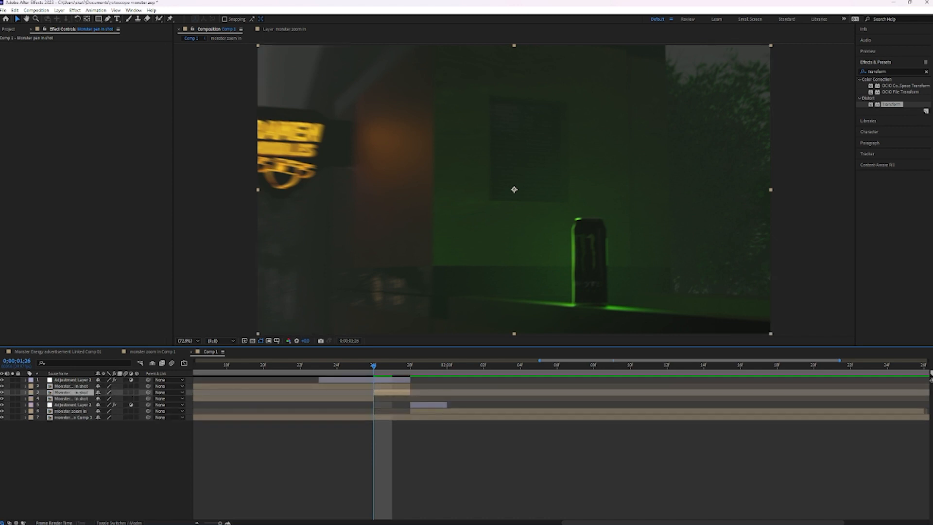
{"action": "key", "text": "ctrl+shift+d"}
{"action": "left_click", "coordinate": [335, 399]}
{"action": "key", "text": "Delete"}
{"action": "left_click", "coordinate": [392, 392]}
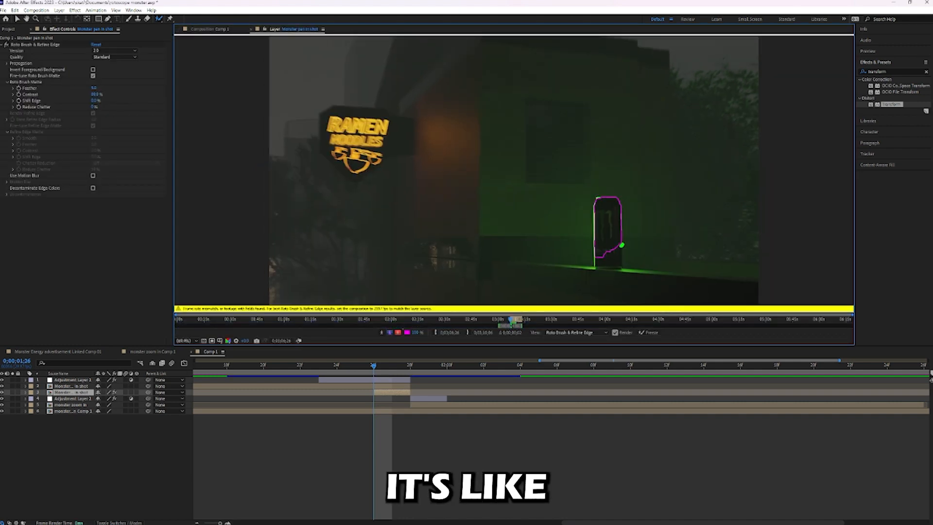
Select the Monster can with the Roto Brush on the trimmed copy of the pan in shot.
{"action": "left_click_drag", "start_coordinate": [621, 245], "coordinate": [611, 264]}
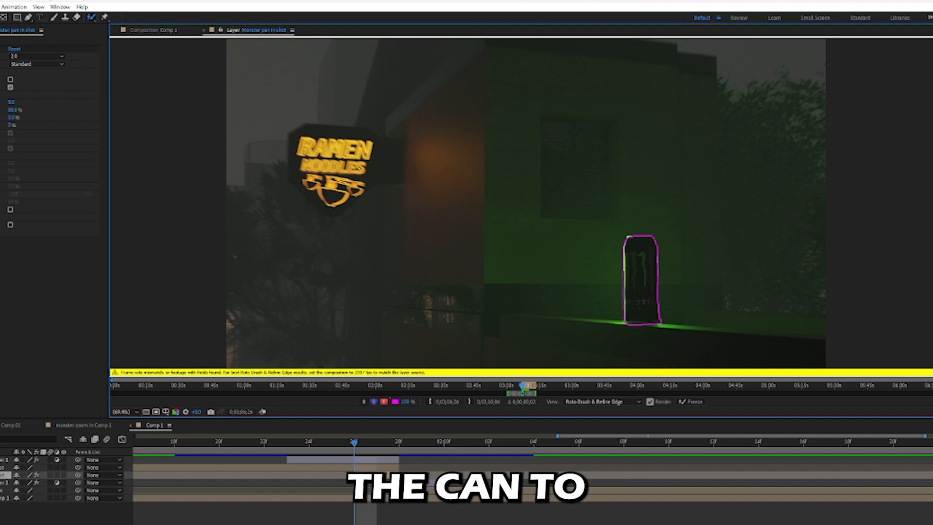
{"action": "scroll", "coordinate": [526, 204], "scroll_direction": "up", "scroll_amount": 1}
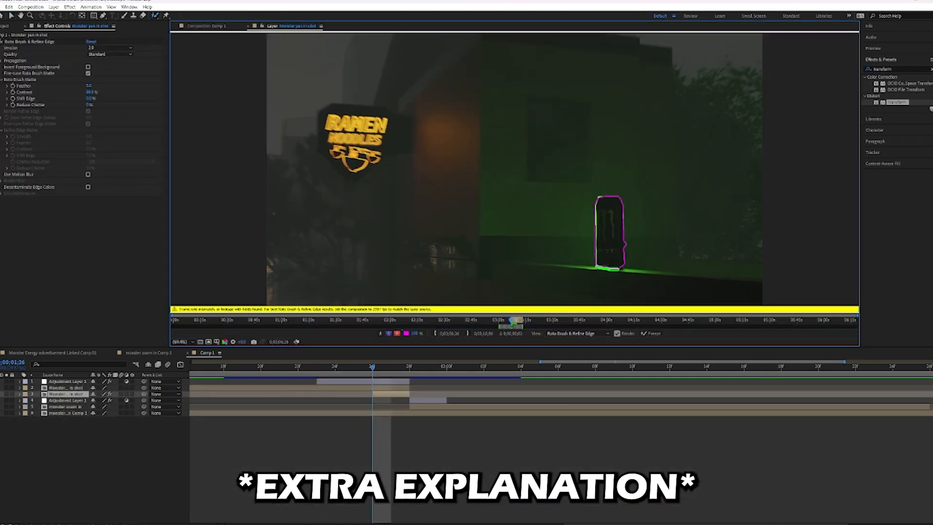
{"action": "scroll", "coordinate": [424, 158], "scroll_direction": "down", "scroll_amount": 1}
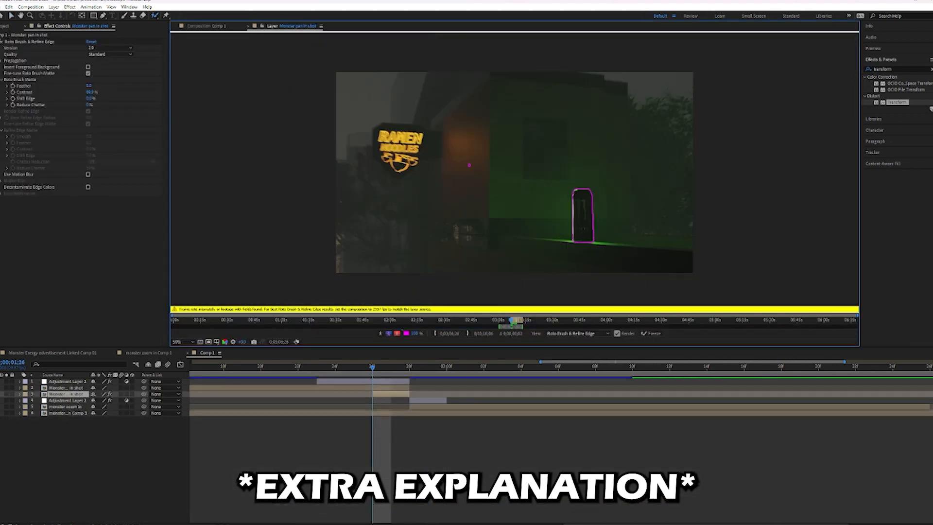
Propagate the can's Roto Brush selection through the frames up to 0;00;01;28 and freeze it.
{"action": "left_click", "coordinate": [390, 366]}
{"action": "key", "text": "Page_Down"}
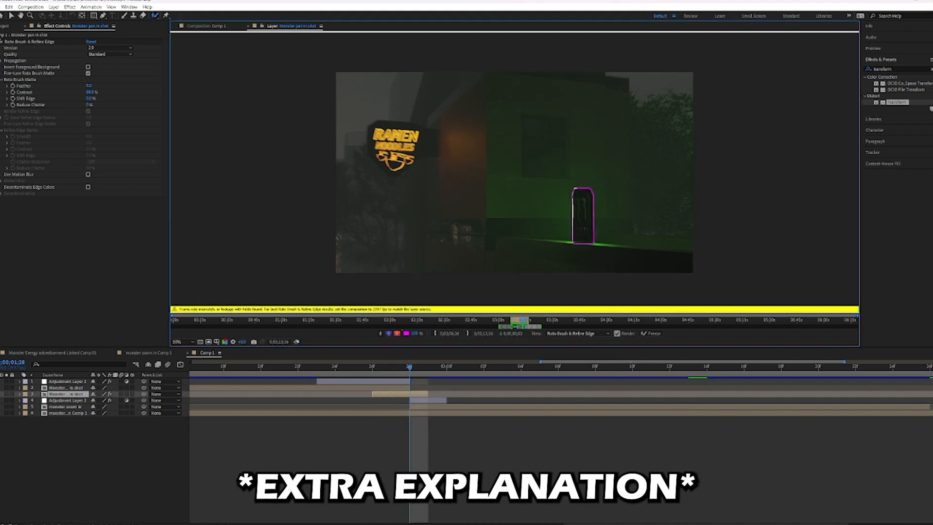
{"action": "key", "text": "Page_Up"}
{"action": "key", "text": "Page_Up"}
{"action": "left_click", "coordinate": [650, 334]}
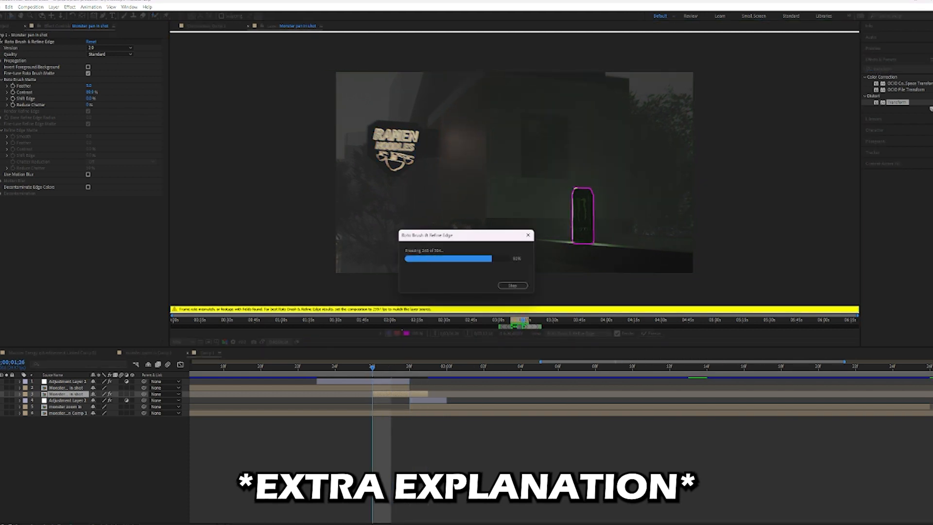
{"action": "key", "text": "v"}
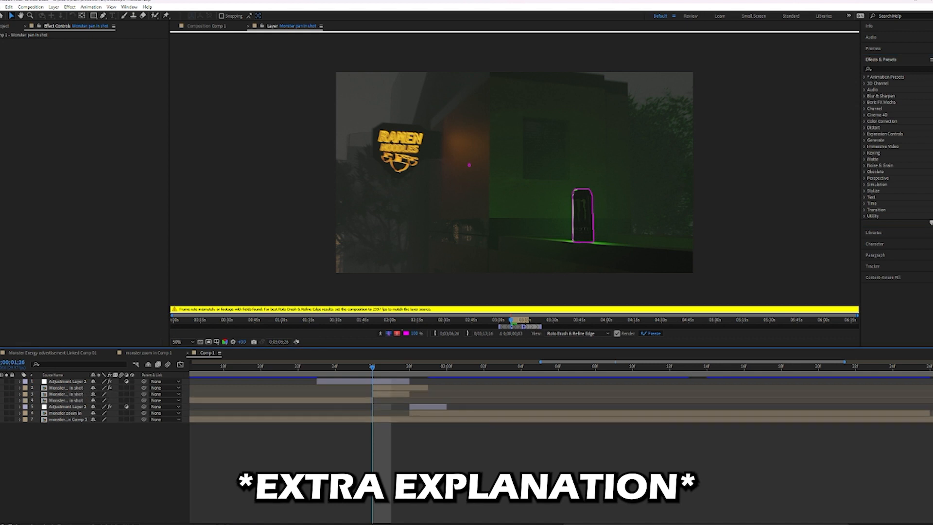
Apply the Twirl and Warp distortions to the background copy beneath the rotoscoped can and adjust the Warp's bend.
{"action": "left_click", "coordinate": [90, 76]}
{"action": "left_click", "coordinate": [392, 366]}
{"action": "left_click", "coordinate": [67, 388]}
{"action": "left_click", "coordinate": [66, 394]}
{"action": "double_click", "coordinate": [885, 316]}
{"action": "left_click", "coordinate": [66, 388]}
{"action": "left_click", "coordinate": [651, 334]}
{"action": "left_click", "coordinate": [372, 366]}
{"action": "left_click", "coordinate": [66, 394]}
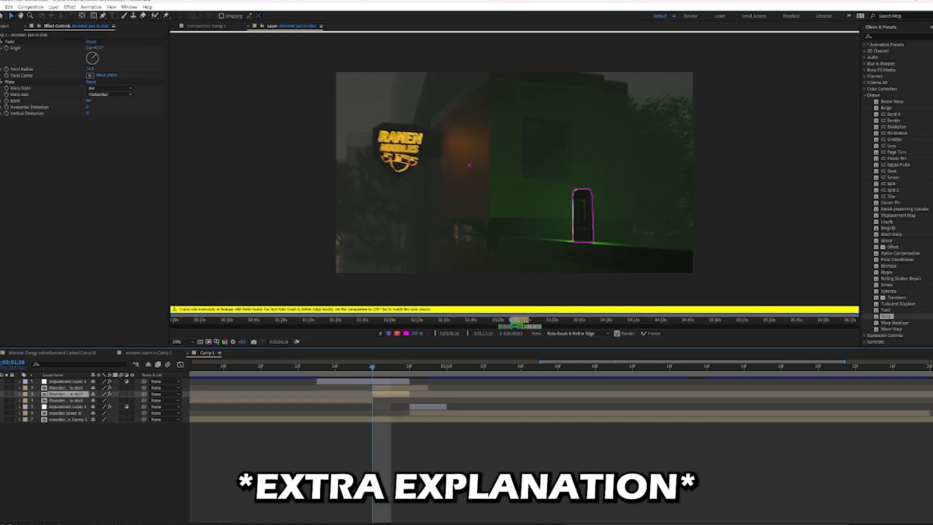
{"action": "left_click_drag", "start_coordinate": [88, 100], "coordinate": [96, 100]}
{"action": "left_click", "coordinate": [20, 394]}
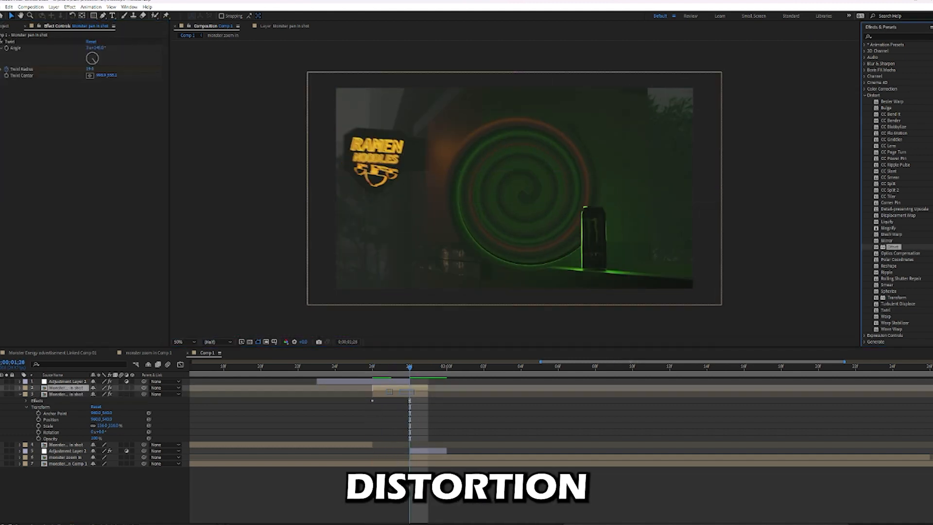
Try the Offset and Smear distortions on the background copy at 0;00;01;28.
{"action": "left_click_drag", "start_coordinate": [406, 392], "coordinate": [407, 394]}
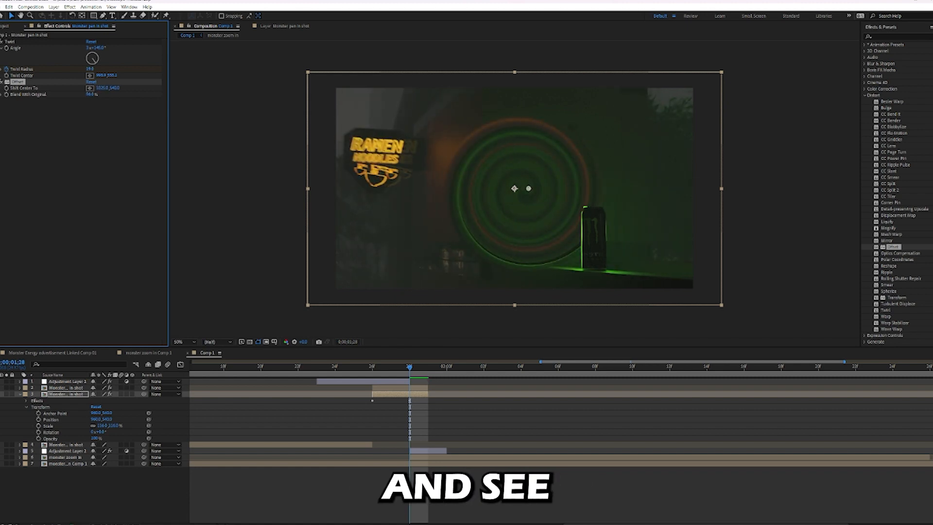
{"action": "left_click_drag", "start_coordinate": [886, 284], "coordinate": [406, 394]}
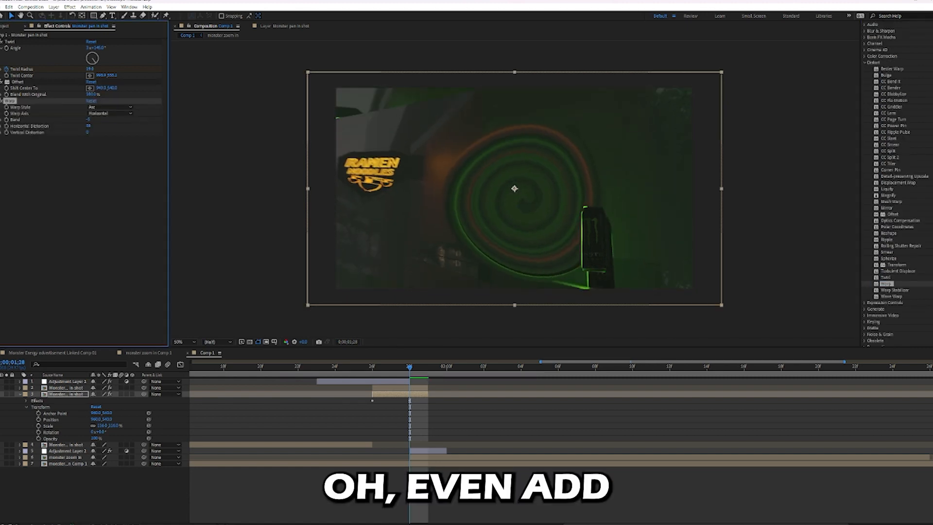
{"action": "left_click", "coordinate": [110, 107]}
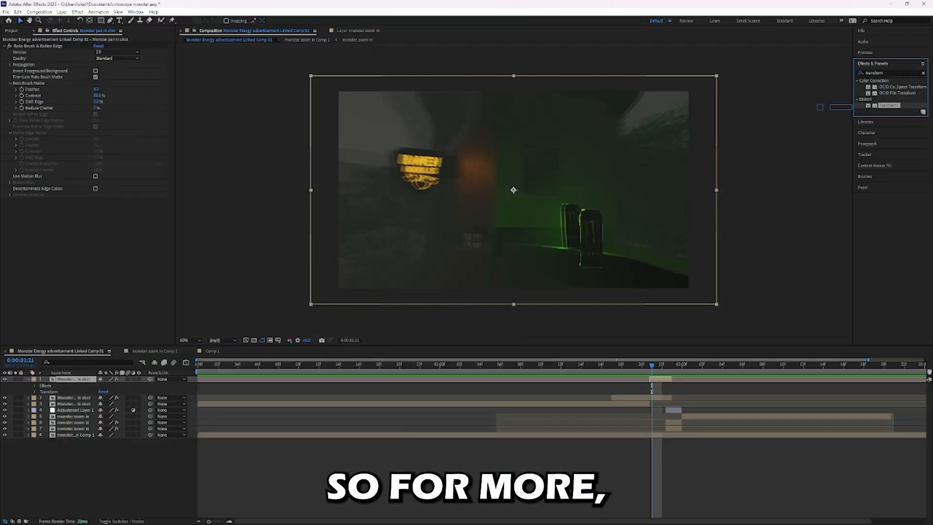
Apply the Transform effect to the rotoscoped can layer, scale the can down and align it over the can in the background at 0:00:01:21.
{"action": "left_click_drag", "start_coordinate": [819, 107], "coordinate": [114, 192]}
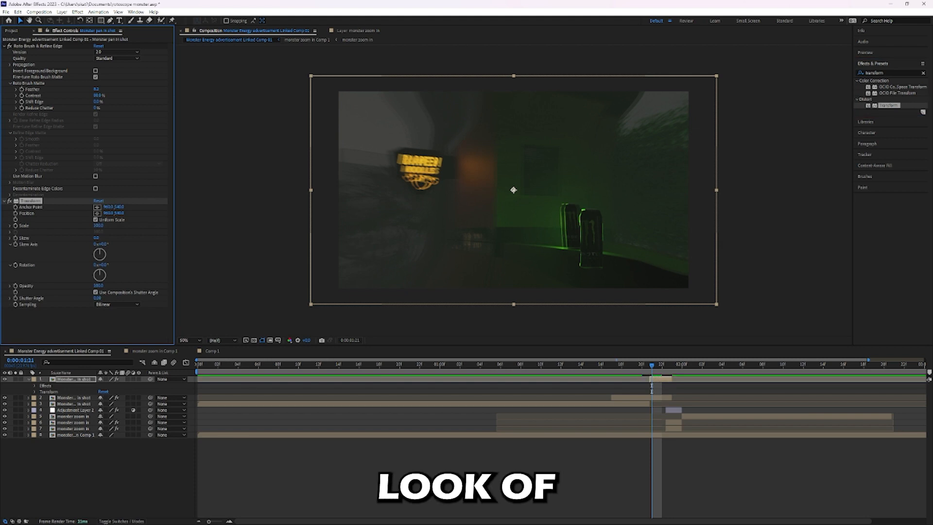
{"action": "left_click_drag", "start_coordinate": [107, 213], "coordinate": [85, 213]}
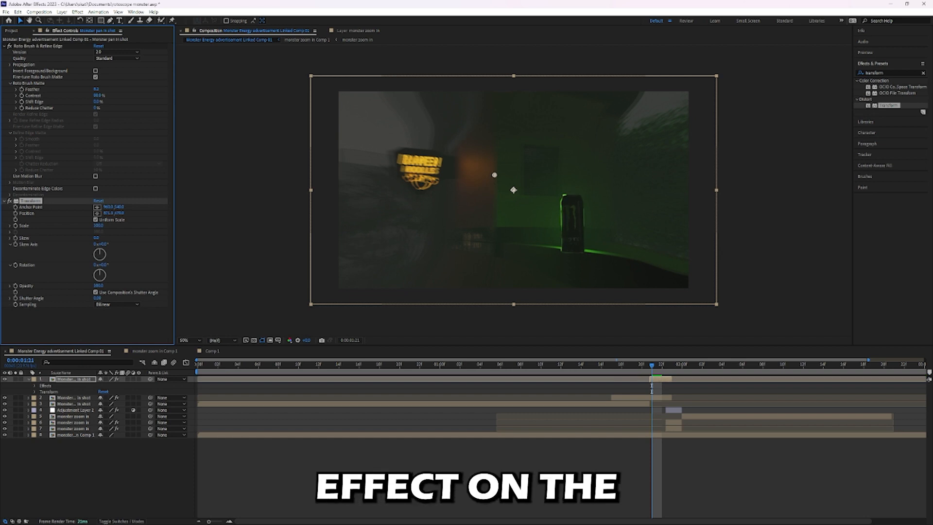
{"action": "left_click_drag", "start_coordinate": [99, 226], "coordinate": [142, 213]}
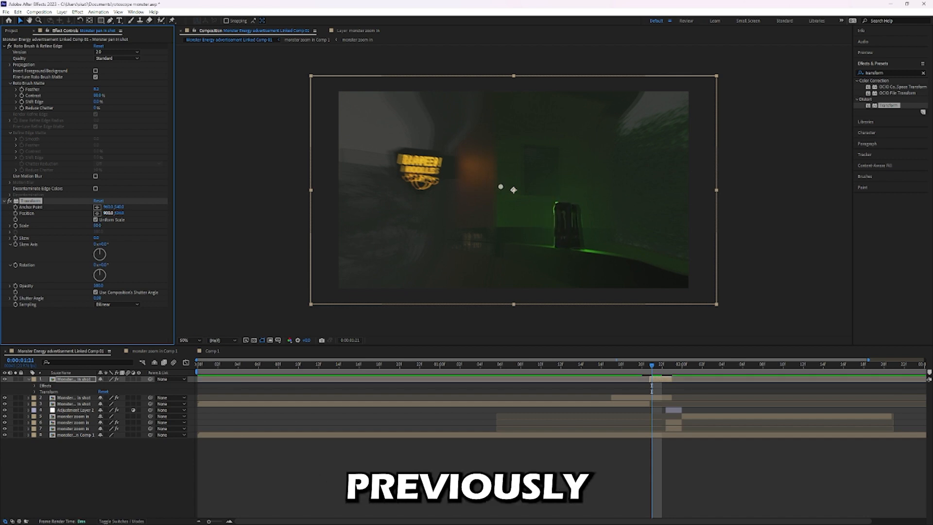
{"action": "left_click_drag", "start_coordinate": [501, 188], "coordinate": [512, 188]}
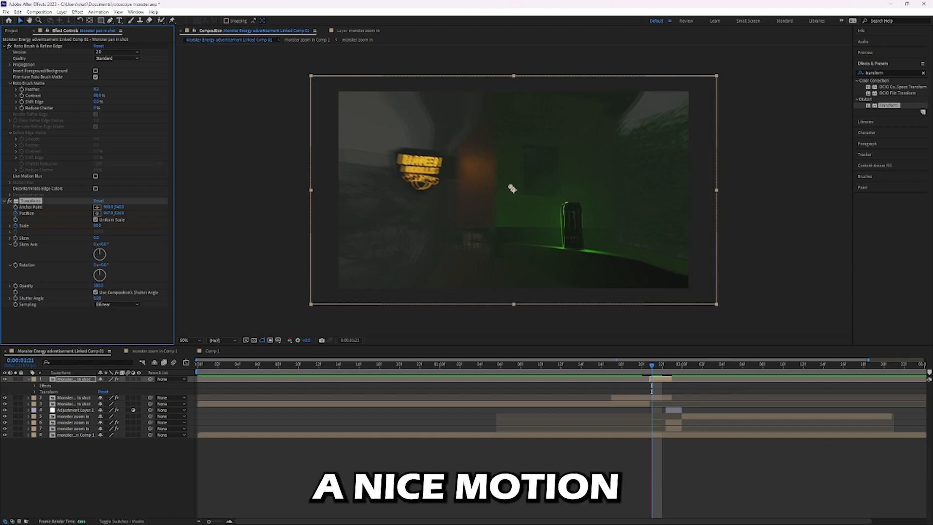
Replace the composition's shutter angle with a custom one in the can's Transform effect and preview the motion blur.
{"action": "left_click", "coordinate": [96, 293]}
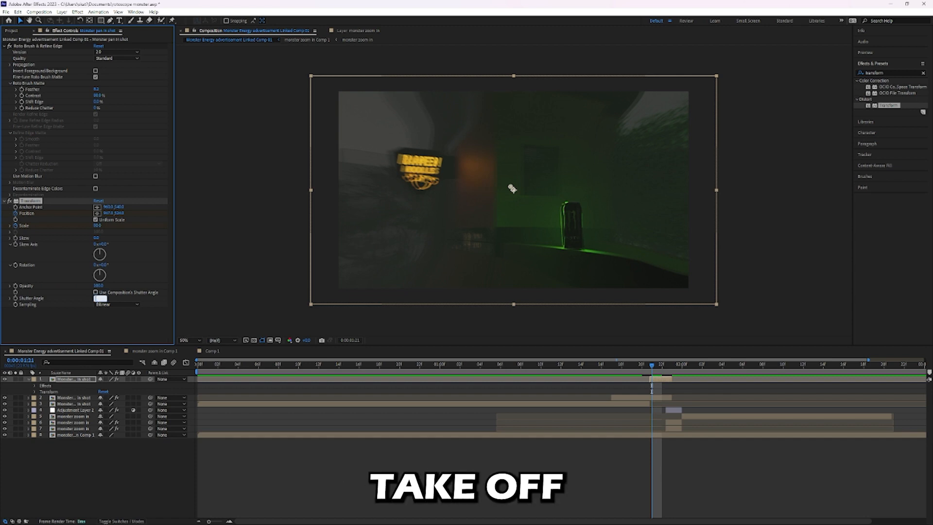
{"action": "type", "text": "360"}
{"action": "key", "text": "Return"}
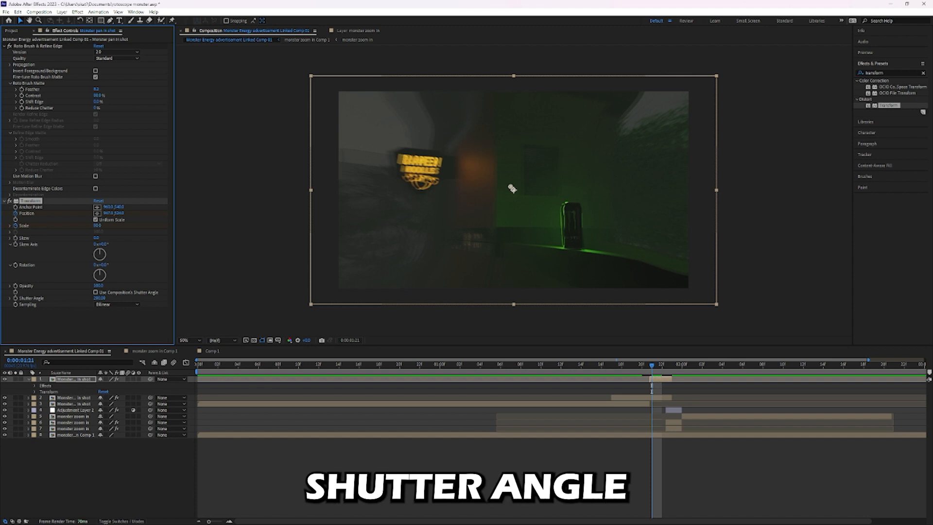
{"action": "key", "text": "space"}
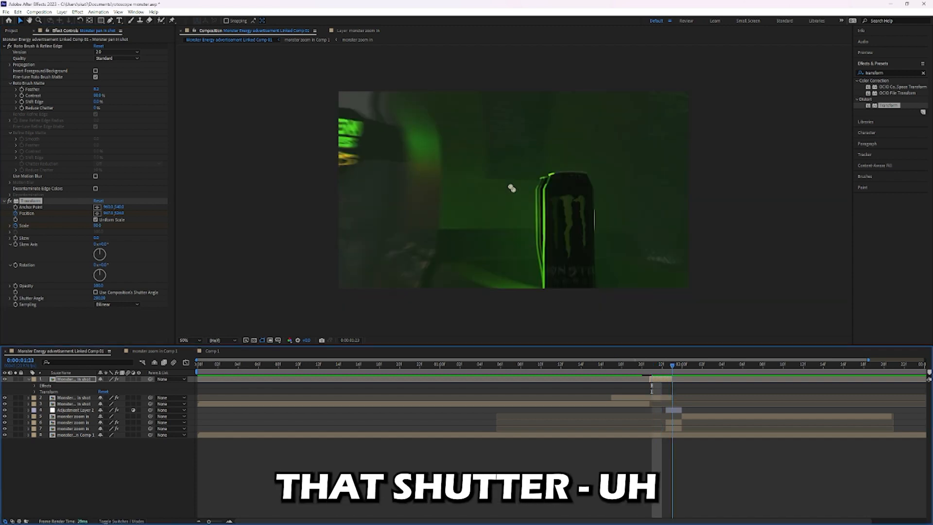
{"action": "key", "text": "space"}
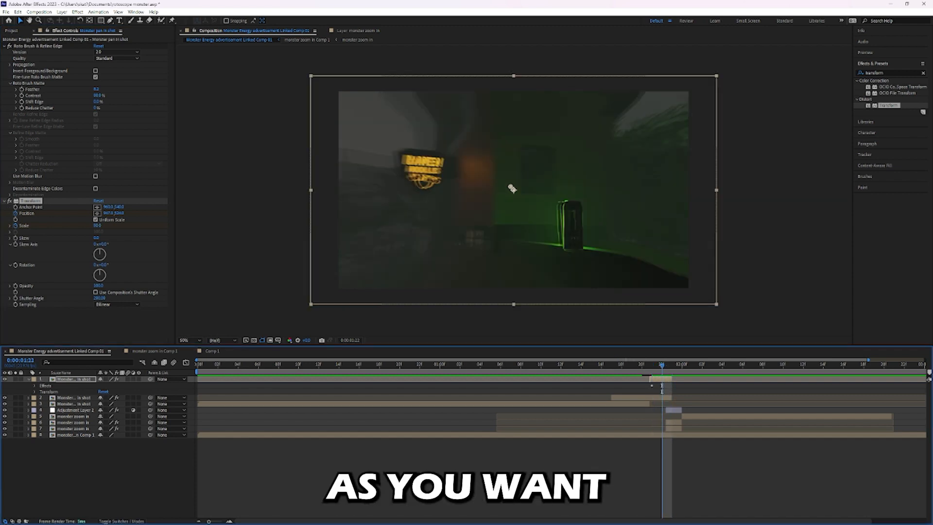
Try different positions for the rotoscoped can with its Transform effect at 0:00:01:22 to test the motion blur.
{"action": "left_click_drag", "start_coordinate": [511, 189], "coordinate": [510, 188]}
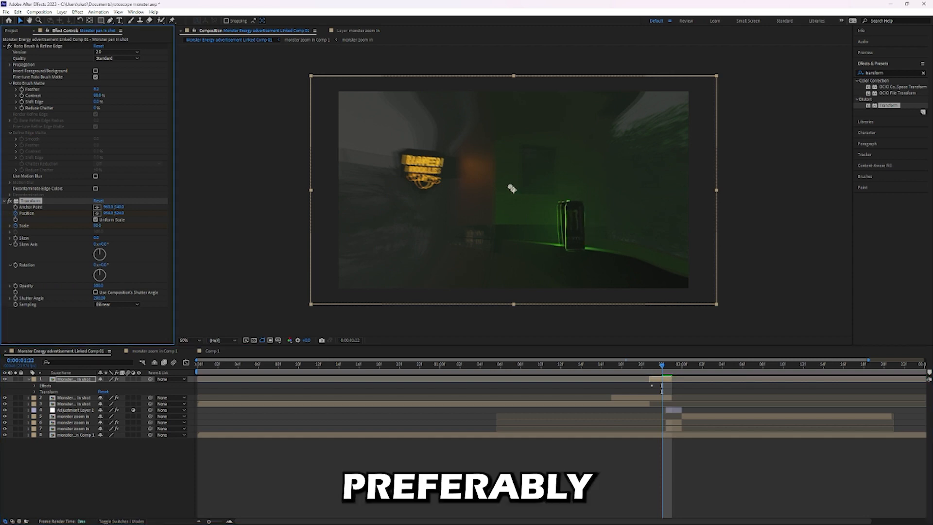
{"action": "left_click_drag", "start_coordinate": [508, 229], "coordinate": [508, 253]}
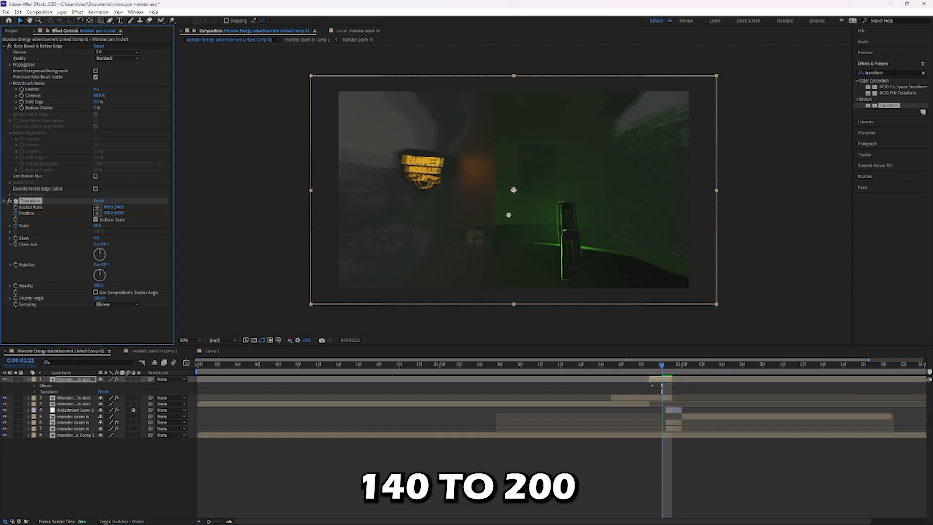
{"action": "left_click_drag", "start_coordinate": [508, 196], "coordinate": [545, 194]}
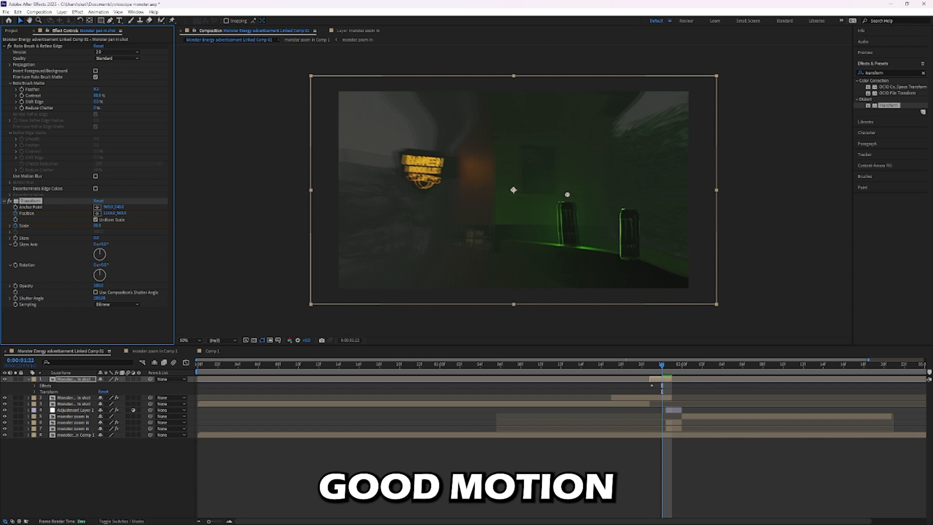
{"action": "left_click_drag", "start_coordinate": [567, 195], "coordinate": [580, 231]}
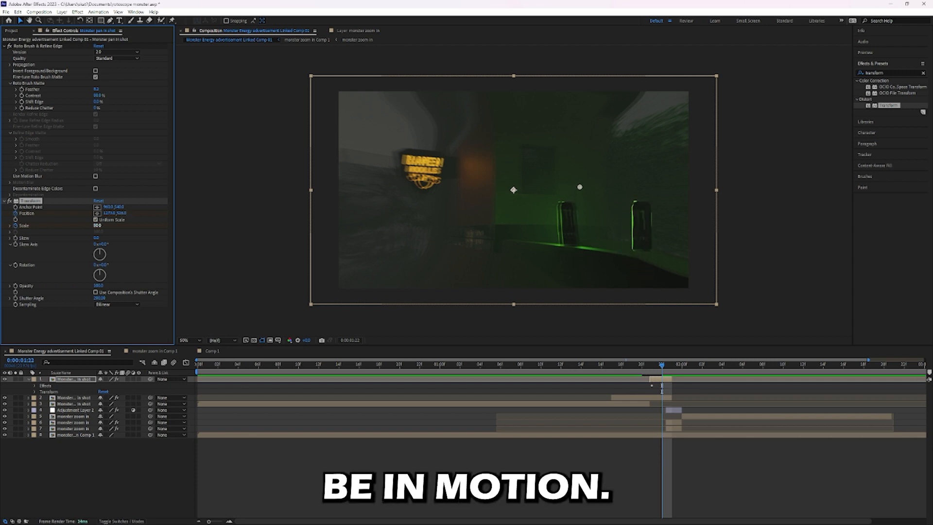
Enlarge the can to a scale of about 197 in its Transform effect and shift it horizontally to line up at 0:00:01:22.
{"action": "left_click_drag", "start_coordinate": [99, 225], "coordinate": [180, 225]}
{"action": "left_click_drag", "start_coordinate": [109, 213], "coordinate": [47, 214]}
{"action": "left_click_drag", "start_coordinate": [109, 213], "coordinate": [17, 213]}
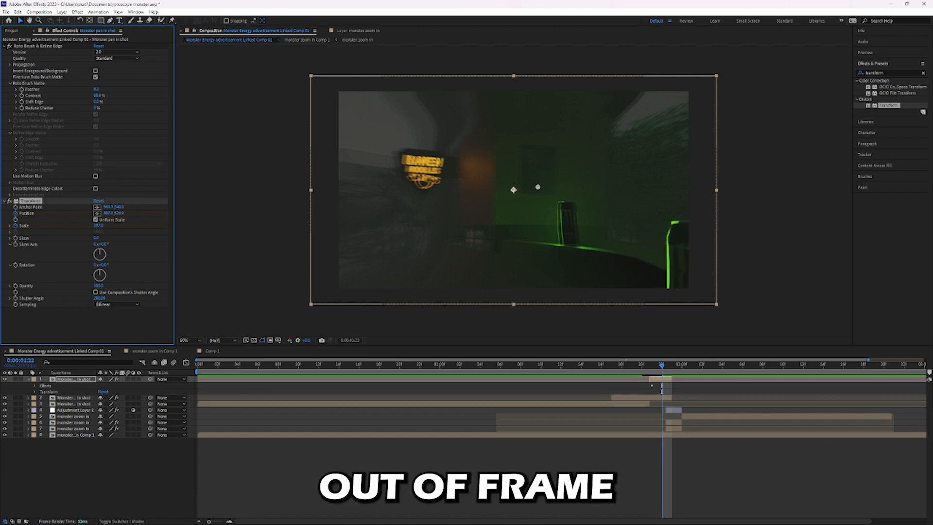
{"action": "mouse_move", "coordinate": [109, 213]}
{"action": "left_mouse_down"}
{"action": "mouse_move", "coordinate": [164, 213]}
{"action": "mouse_move", "coordinate": [56, 212]}
{"action": "left_mouse_up"}
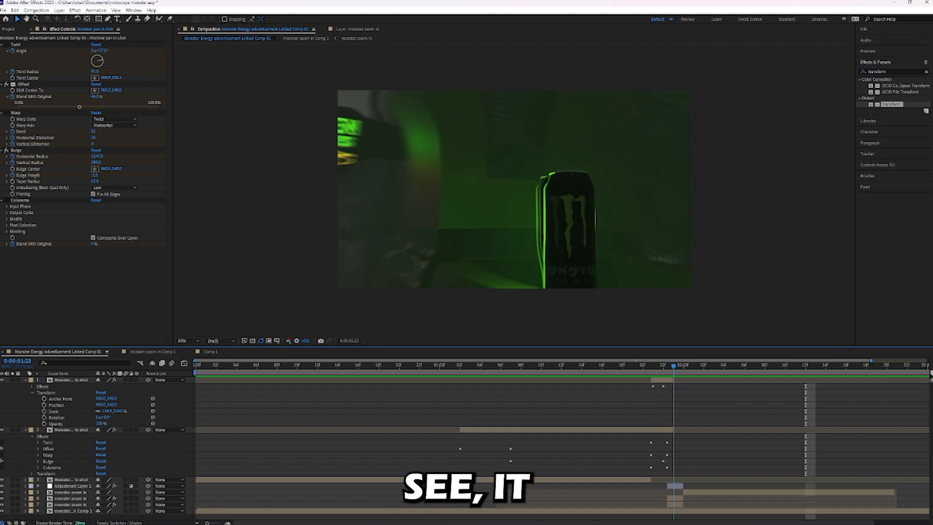
Preview the transition from 0:00:01:04 and review the Bulge and Colorama keyframes on the background copy.
{"action": "mouse_move", "coordinate": [672, 380]}
{"action": "left_mouse_down"}
{"action": "mouse_move", "coordinate": [622, 366]}
{"action": "mouse_move", "coordinate": [480, 366]}
{"action": "left_mouse_up"}
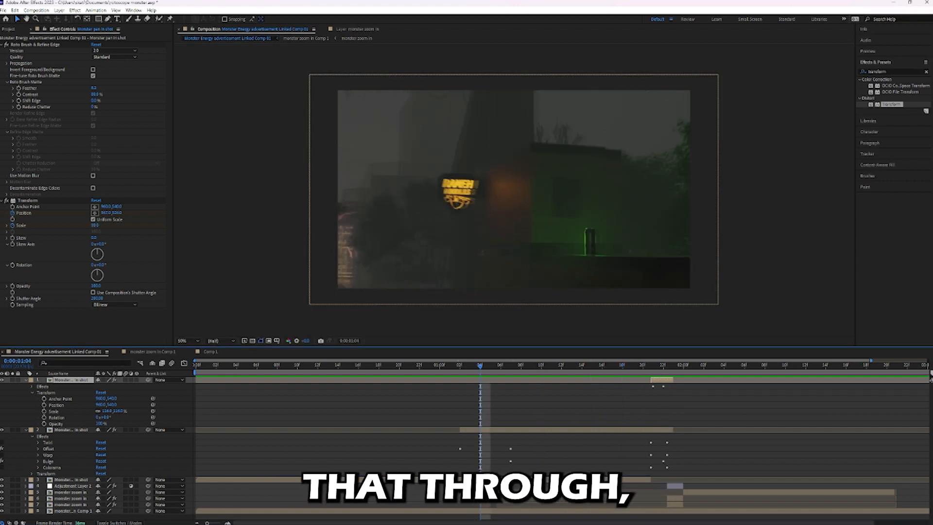
{"action": "key", "text": "space"}
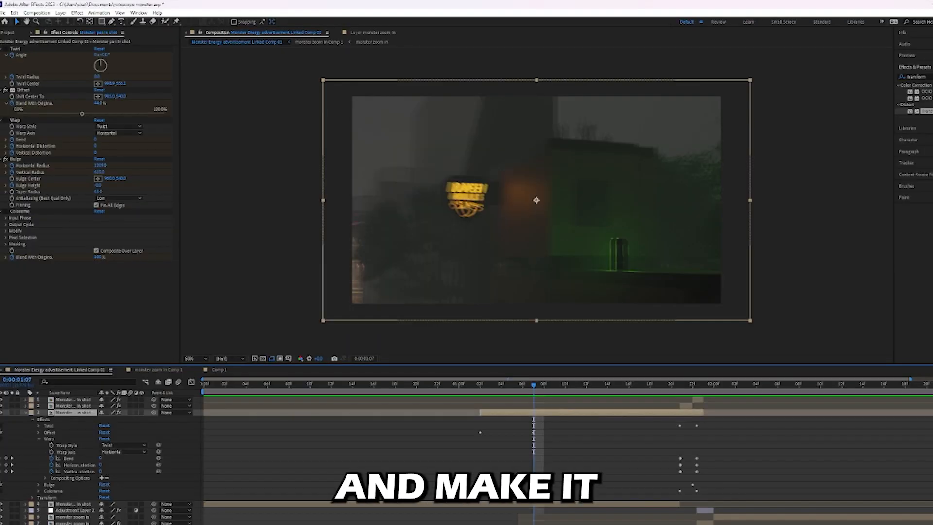
{"action": "left_click", "coordinate": [39, 439]}
{"action": "left_click", "coordinate": [39, 445]}
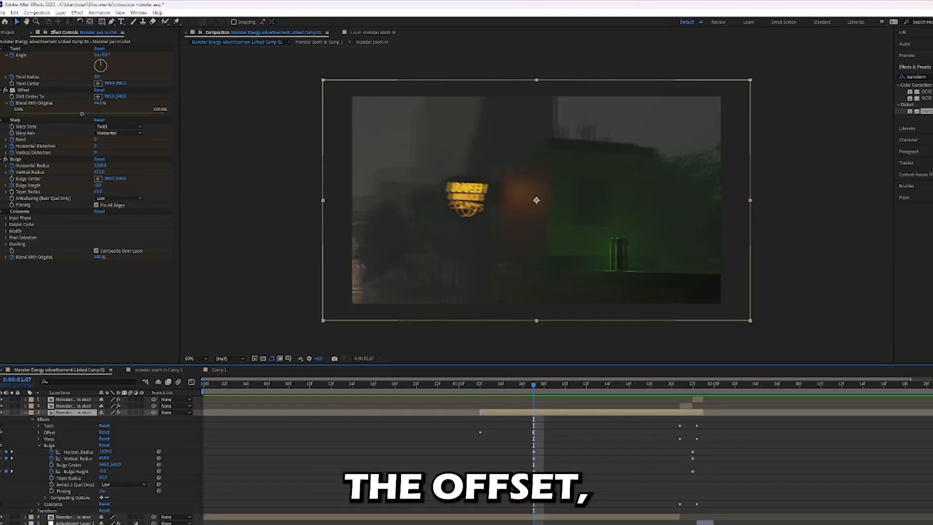
{"action": "key", "text": "space"}
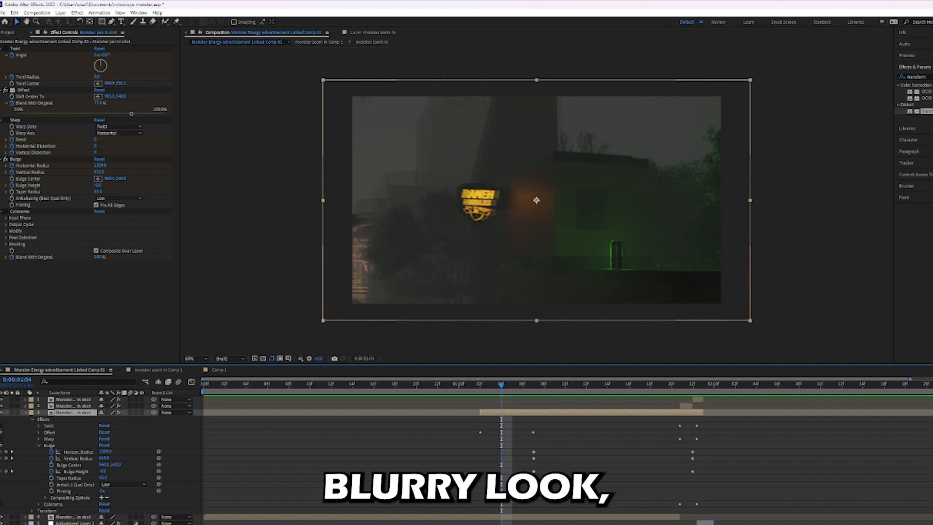
{"action": "left_click", "coordinate": [39, 445]}
{"action": "left_click", "coordinate": [39, 452]}
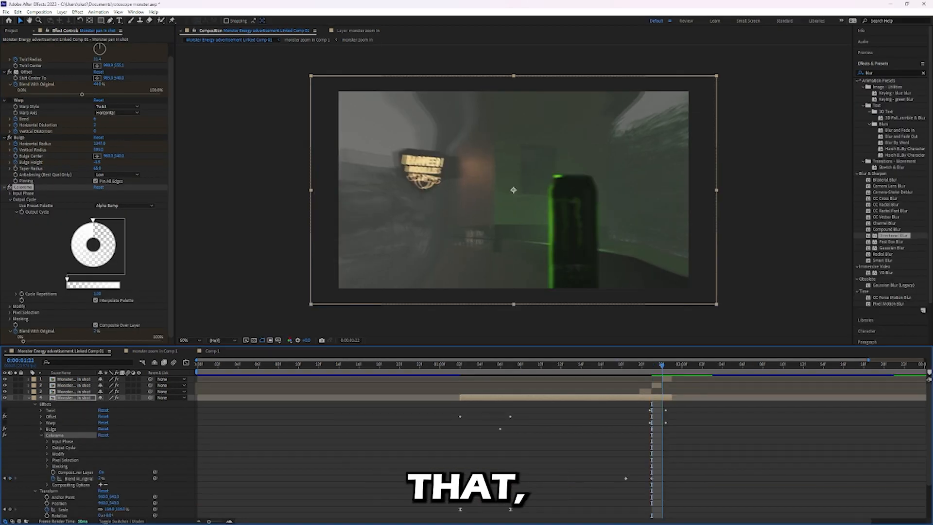
At 0:00:01:21, try a white flash by shifting the color stop on the Colorama output cycle.
{"action": "key", "text": "Page_Up"}
{"action": "key", "text": "Page_Up"}
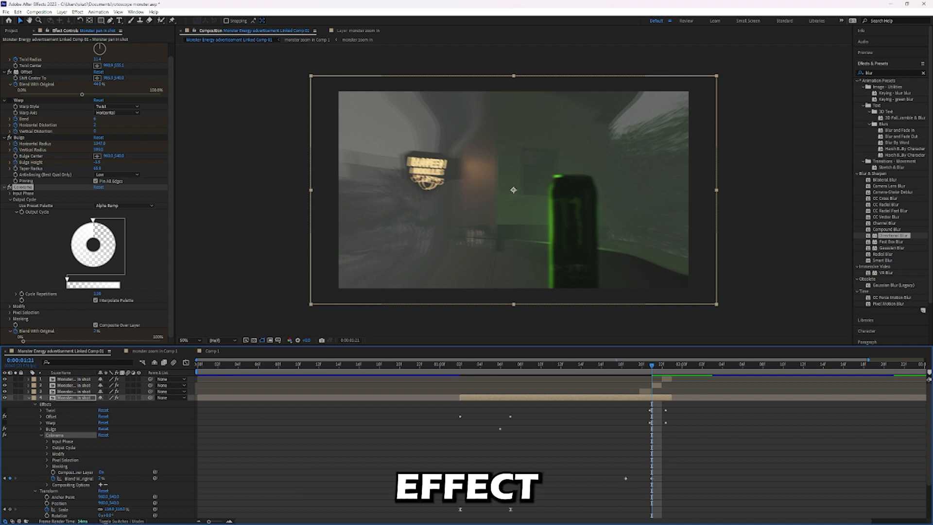
{"action": "mouse_move", "coordinate": [92, 220]}
{"action": "left_mouse_down"}
{"action": "mouse_move", "coordinate": [69, 240]}
{"action": "mouse_move", "coordinate": [88, 220]}
{"action": "mouse_move", "coordinate": [107, 223]}
{"action": "mouse_move", "coordinate": [96, 220]}
{"action": "left_mouse_up"}
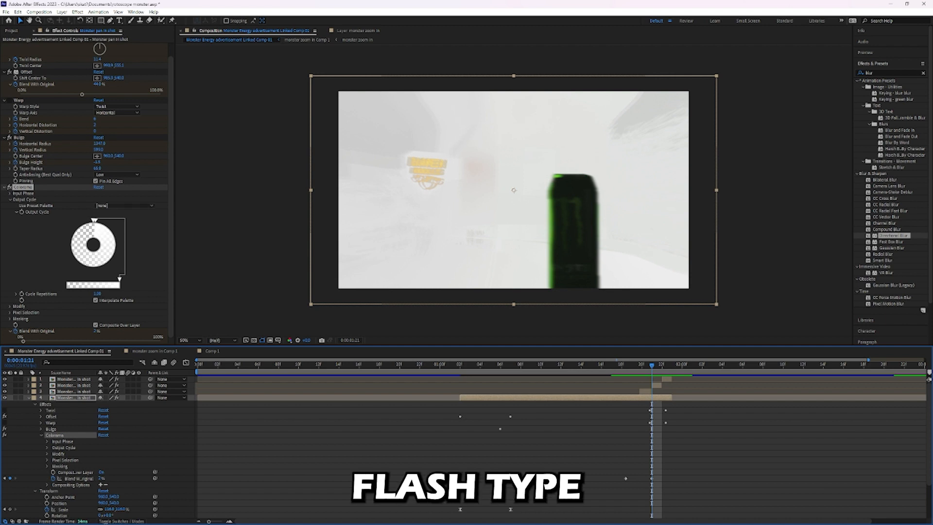
Try the Solarize Green palette in Colorama and move its dark color stop around the output cycle.
{"action": "left_click", "coordinate": [125, 206]}
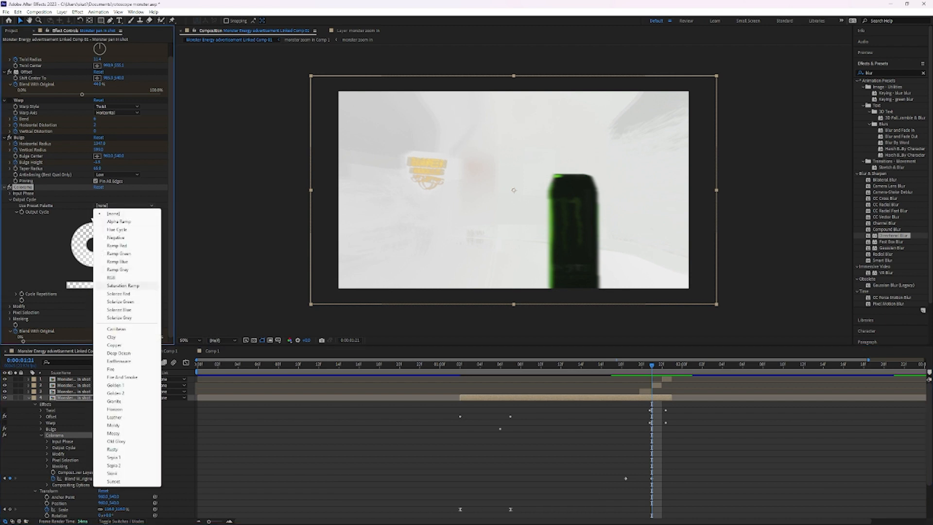
{"action": "left_click", "coordinate": [120, 301]}
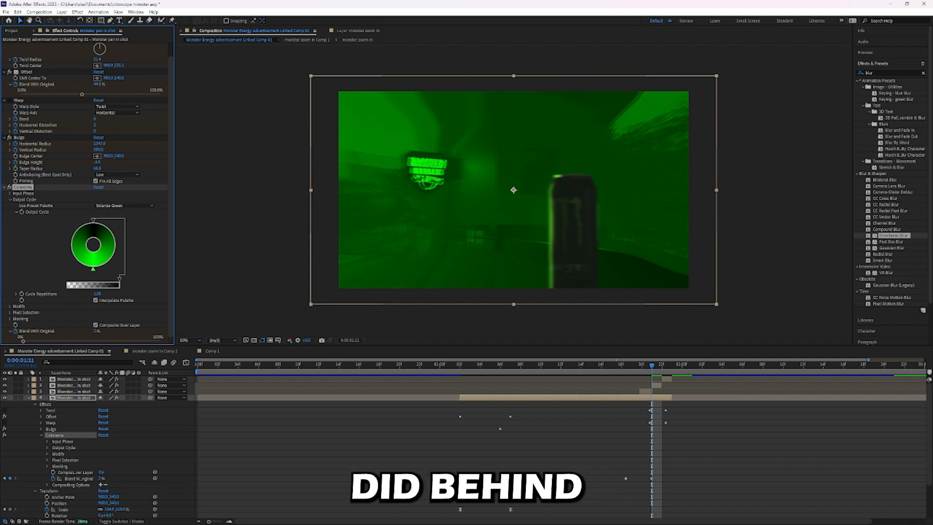
{"action": "mouse_move", "coordinate": [95, 220]}
{"action": "left_mouse_down"}
{"action": "mouse_move", "coordinate": [73, 230]}
{"action": "mouse_move", "coordinate": [69, 248]}
{"action": "mouse_move", "coordinate": [97, 220]}
{"action": "mouse_move", "coordinate": [108, 224]}
{"action": "left_mouse_up"}
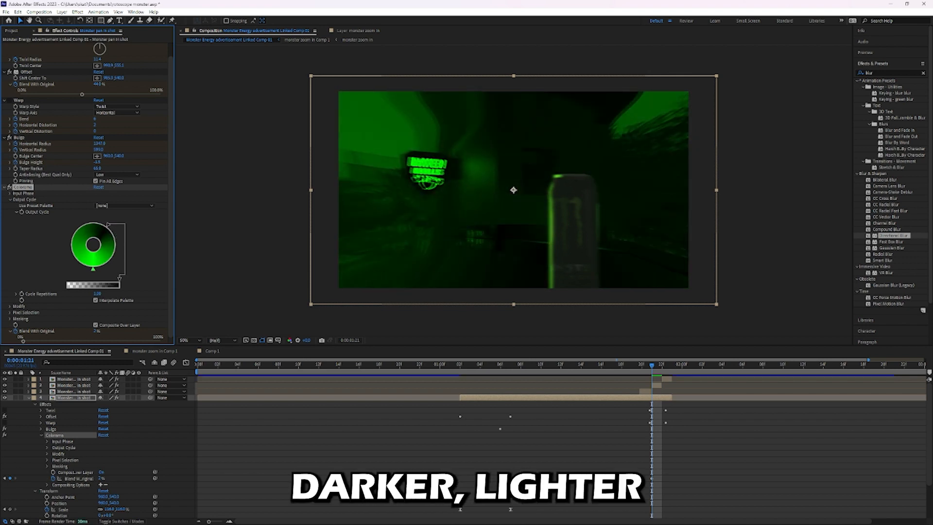
{"action": "mouse_move", "coordinate": [652, 364]}
{"action": "left_mouse_down"}
{"action": "mouse_move", "coordinate": [682, 365]}
{"action": "mouse_move", "coordinate": [631, 365]}
{"action": "mouse_move", "coordinate": [681, 364]}
{"action": "mouse_move", "coordinate": [661, 365]}
{"action": "left_mouse_up"}
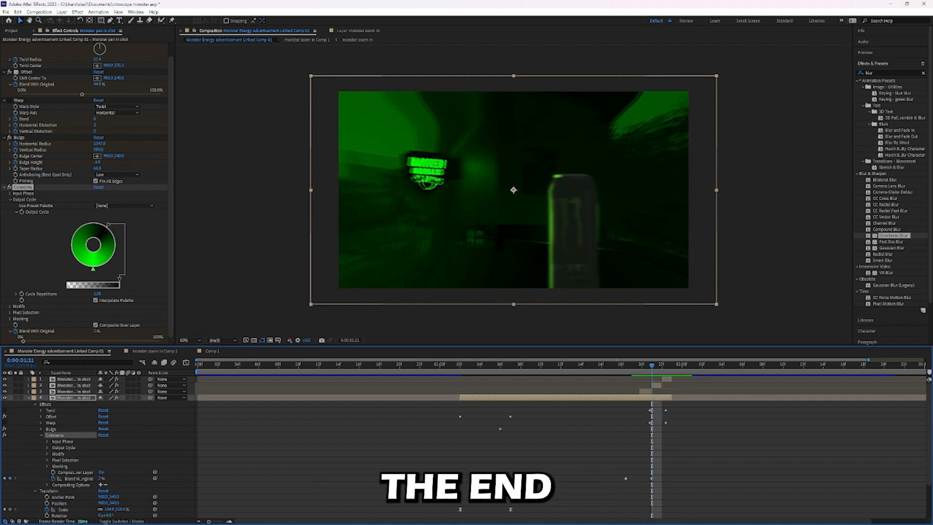
Compare the Fire And Smoke, Mossy and Hue Cycle palettes in Colorama and settle on Alpha Ramp.
{"action": "left_click", "coordinate": [124, 205]}
{"action": "left_click", "coordinate": [122, 377]}
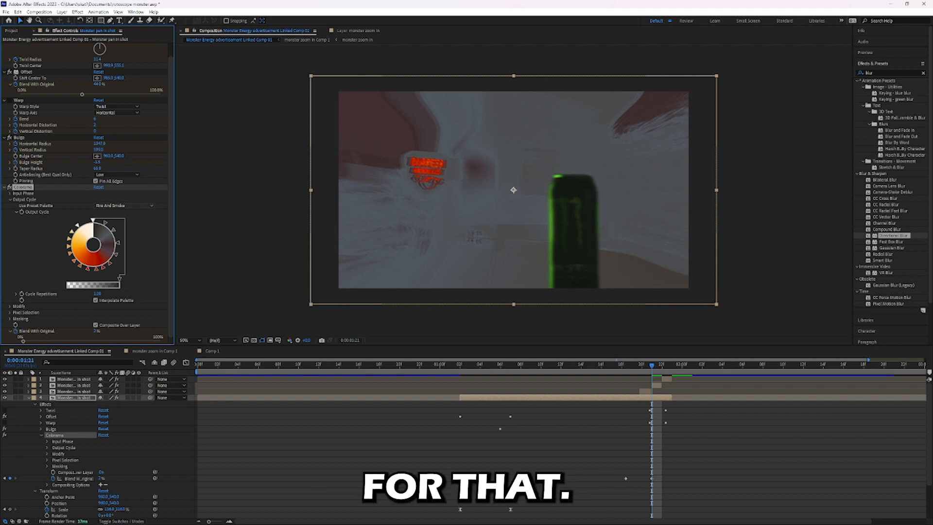
{"action": "left_click", "coordinate": [124, 206]}
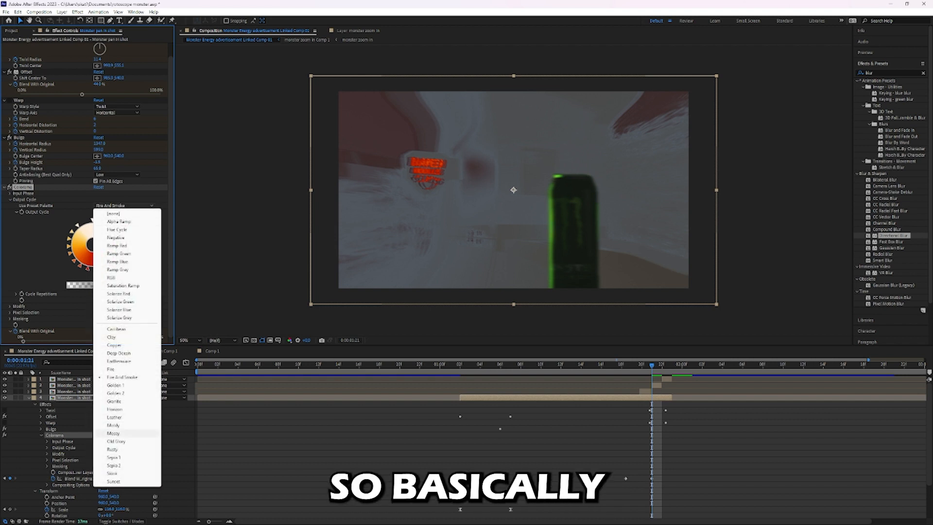
{"action": "left_click", "coordinate": [114, 433]}
{"action": "left_click", "coordinate": [123, 206]}
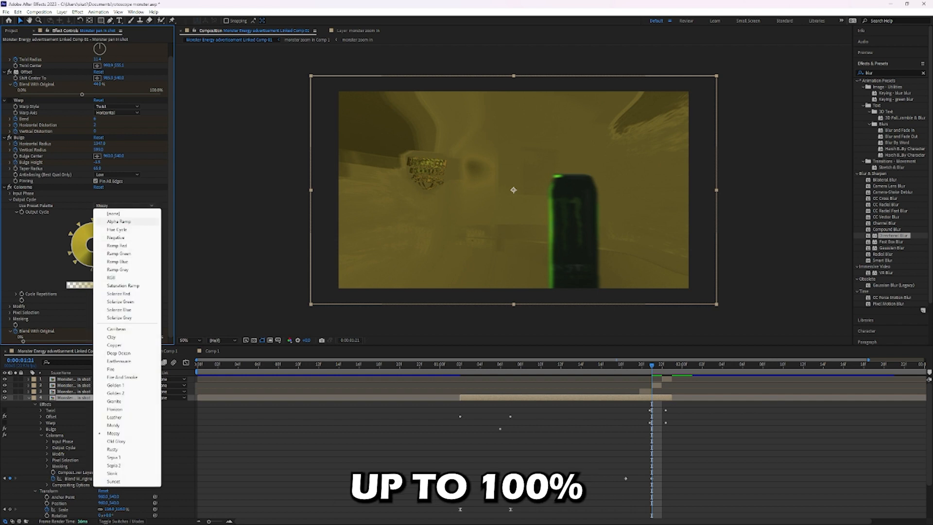
{"action": "left_click", "coordinate": [118, 221]}
{"action": "left_click", "coordinate": [124, 205]}
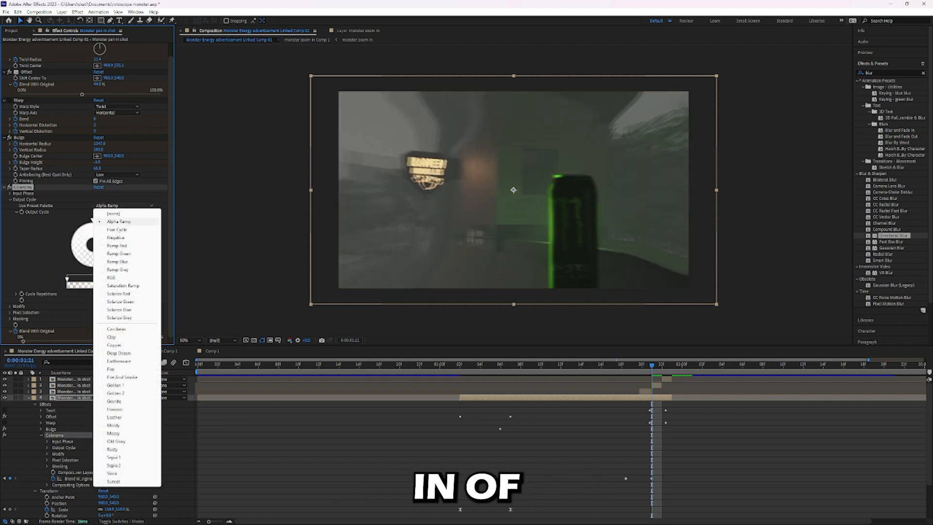
{"action": "left_click", "coordinate": [117, 230]}
{"action": "left_click", "coordinate": [124, 205]}
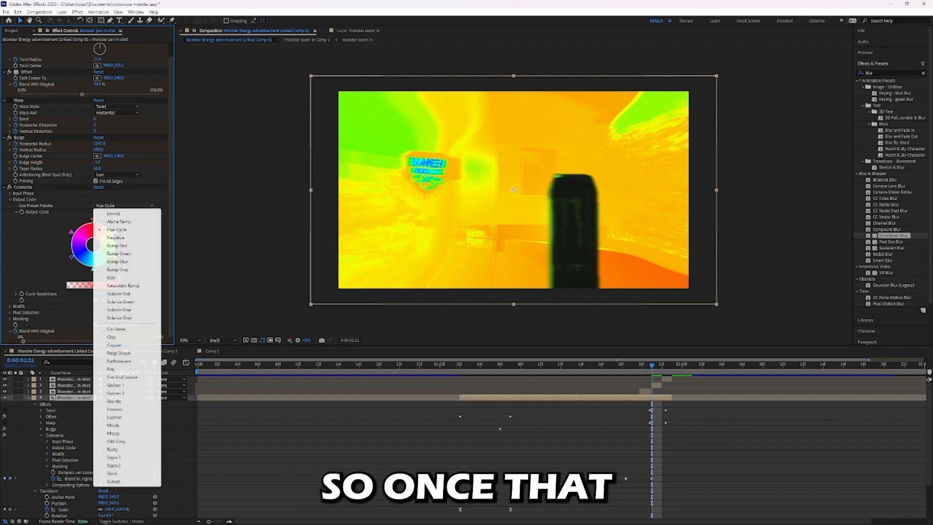
{"action": "left_click", "coordinate": [118, 221]}
{"action": "left_click", "coordinate": [107, 228]}
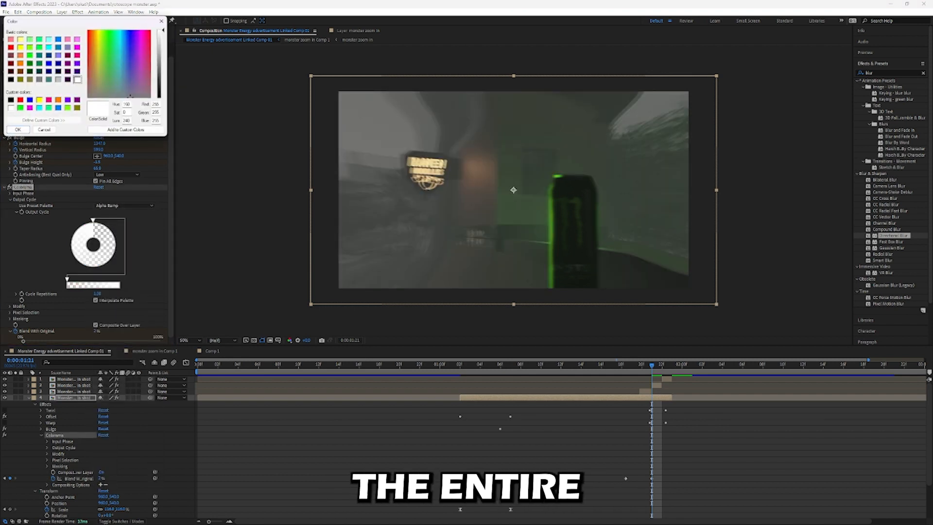
{"action": "left_click_drag", "start_coordinate": [163, 31], "coordinate": [163, 99]}
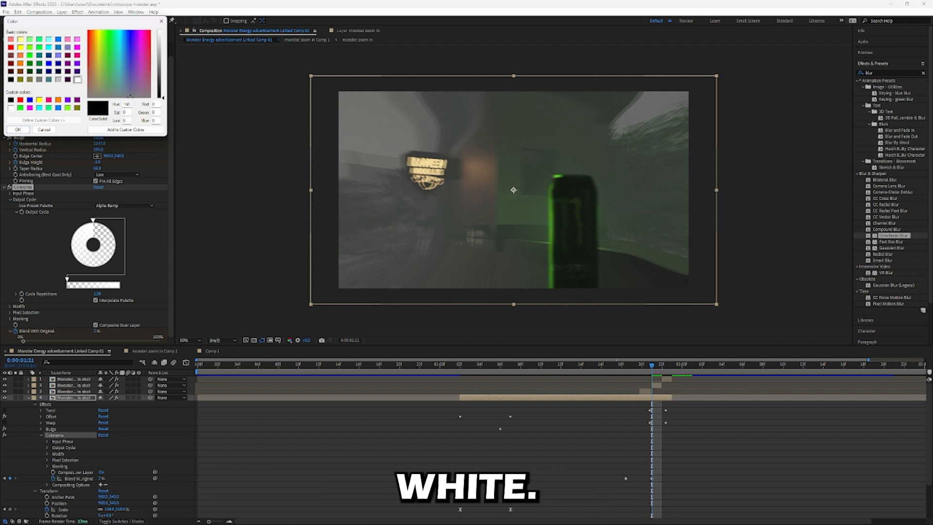
{"action": "left_click", "coordinate": [162, 20]}
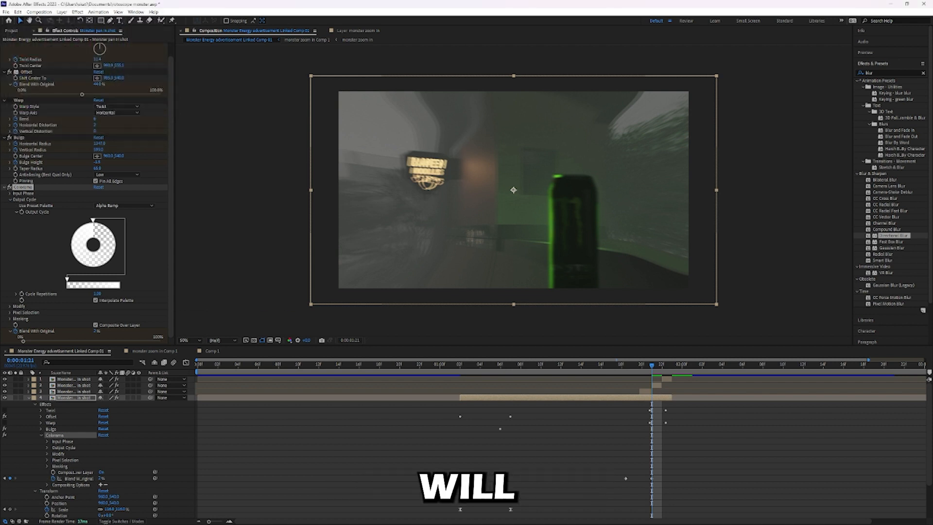
Add a black color stop beside the white one on the Colorama output cycle and reposition the stops around the wheel.
{"action": "mouse_move", "coordinate": [93, 220]}
{"action": "left_mouse_down"}
{"action": "mouse_move", "coordinate": [78, 225]}
{"action": "mouse_move", "coordinate": [102, 222]}
{"action": "left_mouse_up"}
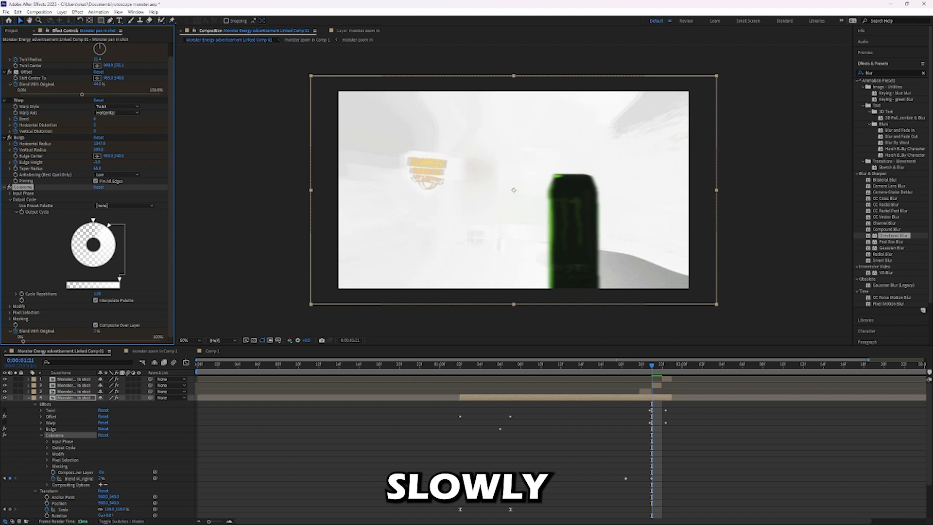
{"action": "double_click", "coordinate": [102, 222]}
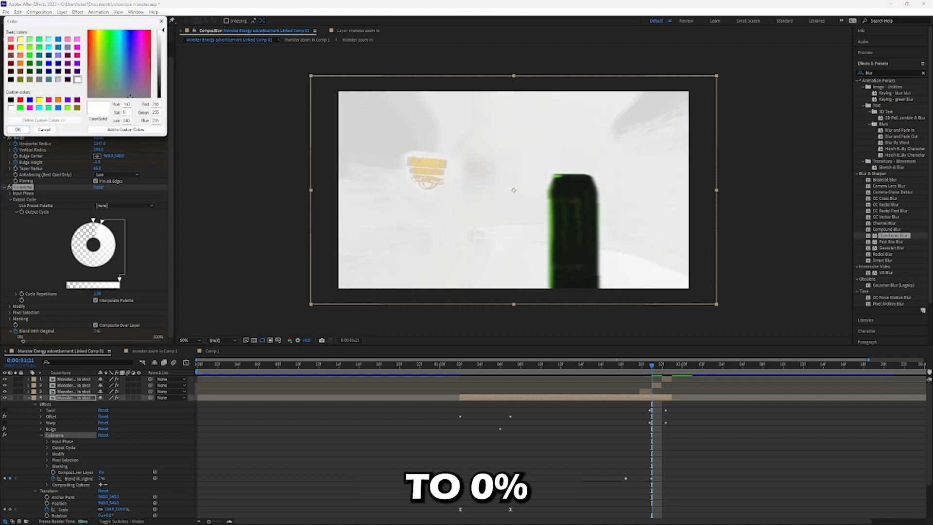
{"action": "left_click", "coordinate": [11, 79]}
{"action": "left_click", "coordinate": [18, 129]}
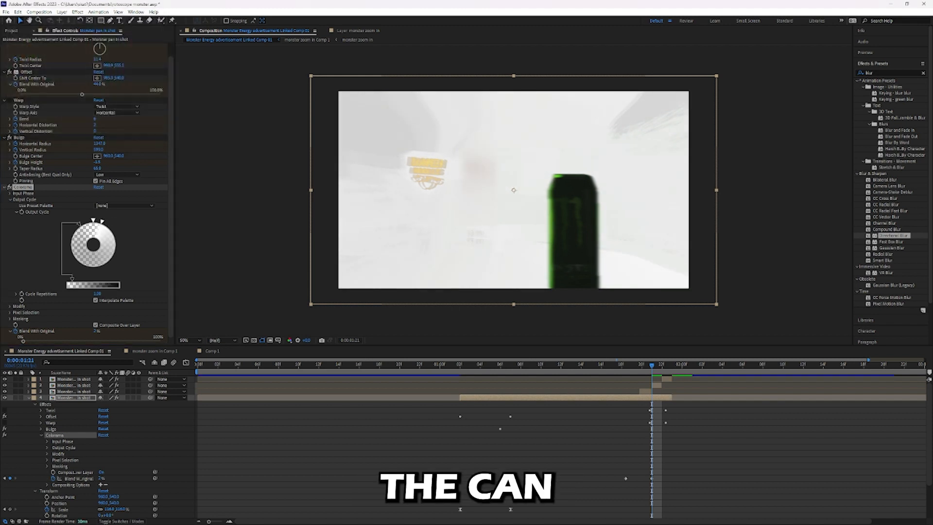
{"action": "left_click_drag", "start_coordinate": [79, 224], "coordinate": [116, 234]}
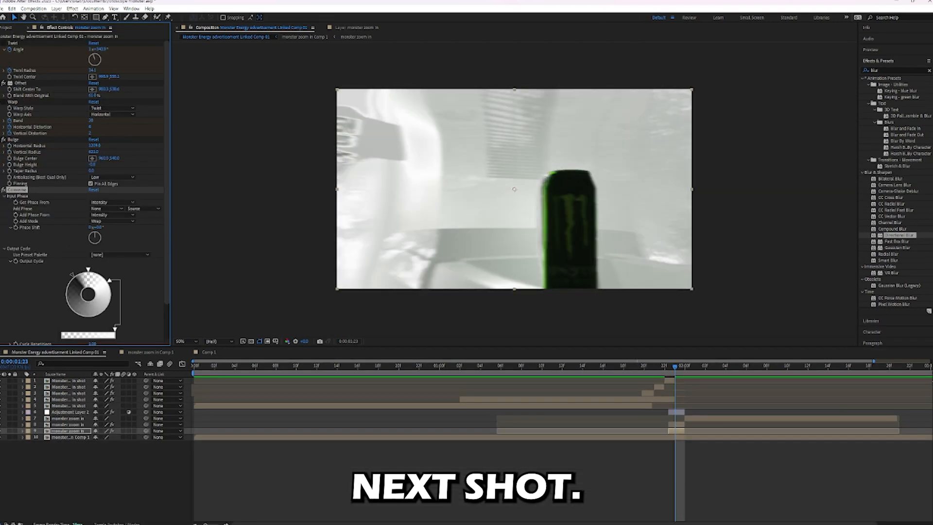
Move the color stop on the zoom-in layer's Colorama output cycle at 0:00:01:23 and preview the flash into the next shot.
{"action": "left_click_drag", "start_coordinate": [87, 269], "coordinate": [111, 285]}
{"action": "left_click_drag", "start_coordinate": [674, 367], "coordinate": [665, 367]}
{"action": "key", "text": "space"}
{"action": "key", "text": "space"}
{"action": "key", "text": "Page_Down"}
{"action": "key", "text": "Page_Down"}
{"action": "key", "text": "Page_Up"}
Check the two lower zoom-in layers by scrubbing through the second can shot.
{"action": "left_click", "coordinate": [68, 425]}
{"action": "left_click", "coordinate": [68, 431]}
{"action": "left_click_drag", "start_coordinate": [675, 367], "coordinate": [829, 367]}
{"action": "left_click_drag", "start_coordinate": [829, 367], "coordinate": [695, 367]}
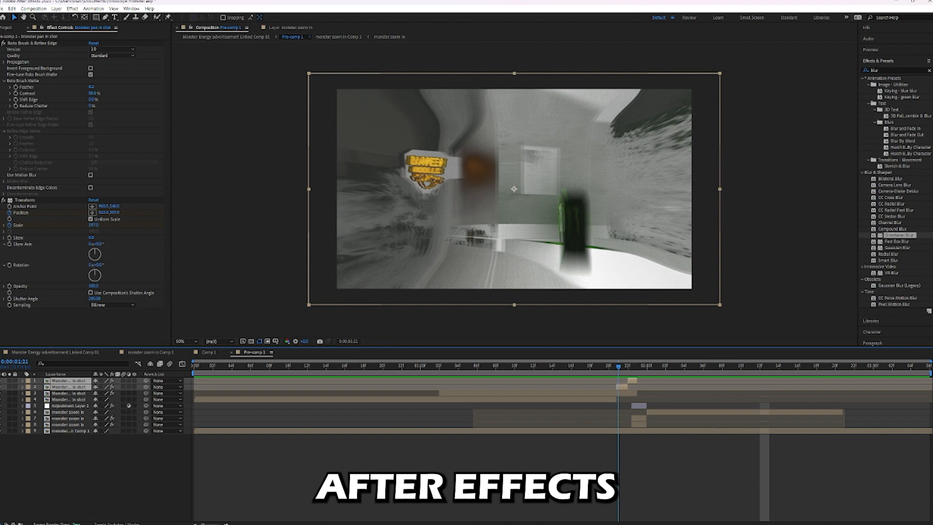
Find the Glow effect and apply it to the two topmost rotoscoped can layers in Pre-comp 1.
{"action": "key", "text": "ctrl+shift+a"}
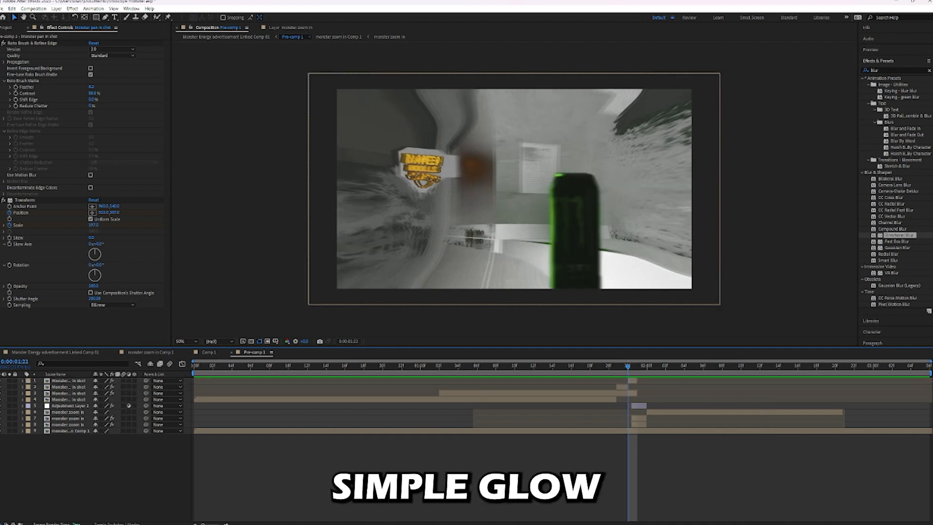
{"action": "key", "text": "BackSpace"}
{"action": "key", "text": "BackSpace"}
{"action": "key", "text": "BackSpace"}
{"action": "key", "text": "BackSpace"}
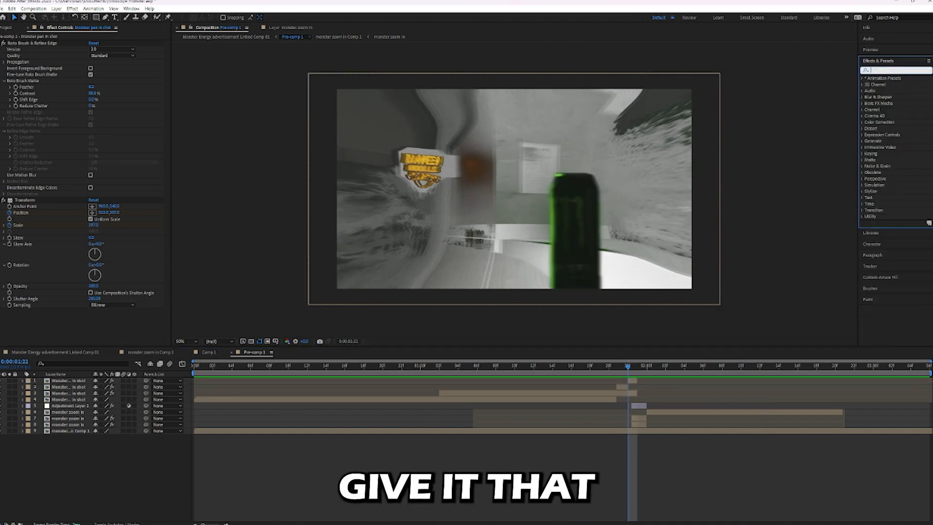
{"action": "type", "text": "glow"}
{"action": "left_click_drag", "start_coordinate": [851, 136], "coordinate": [633, 381]}
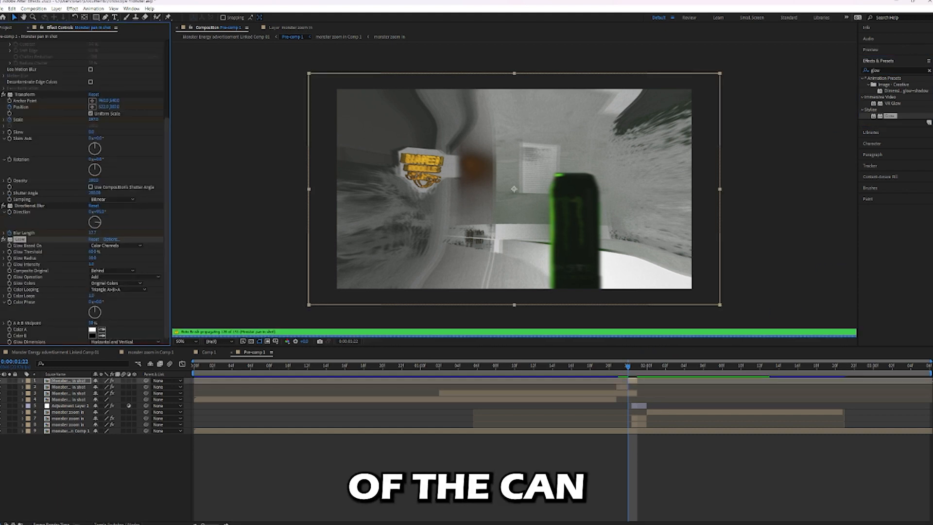
{"action": "left_click_drag", "start_coordinate": [889, 116], "coordinate": [622, 386]}
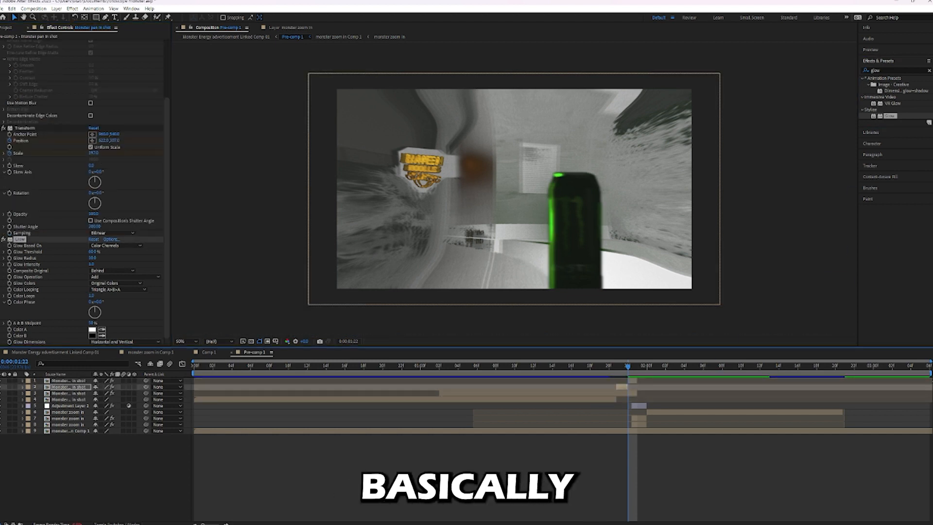
{"action": "left_click", "coordinate": [632, 381]}
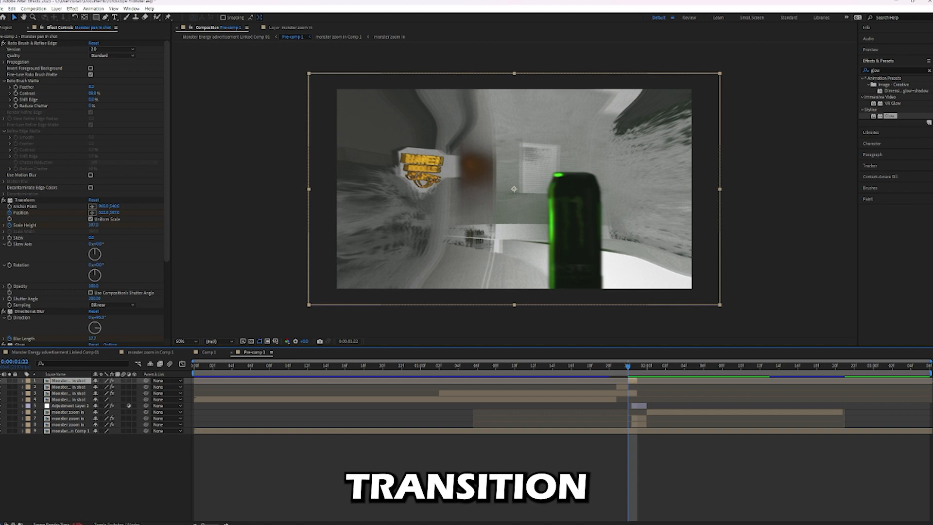
Adjust the threshold and radius of the Glow effect on the topmost can layer and set its intensity to 1.7.
{"action": "scroll", "coordinate": [83, 194], "scroll_direction": "down", "scroll_amount": 5}
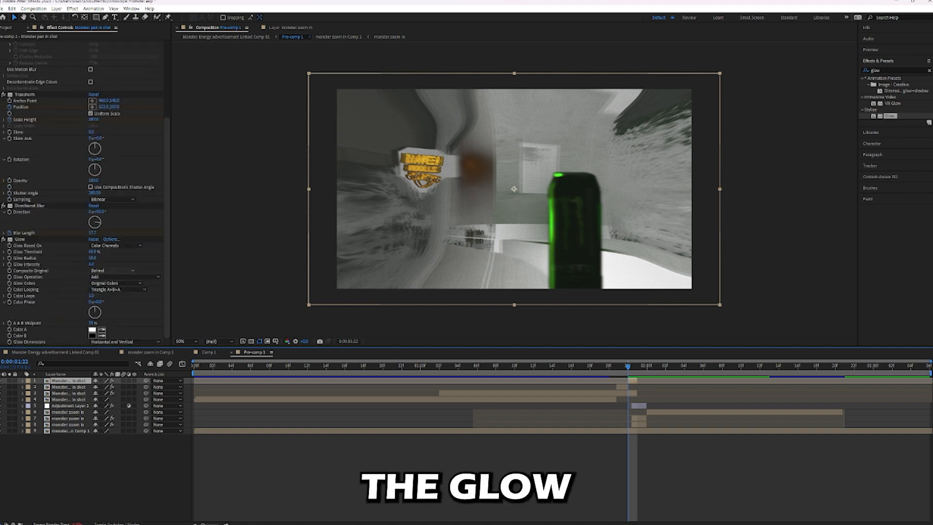
{"action": "left_click", "coordinate": [112, 271]}
{"action": "left_click", "coordinate": [103, 286]}
{"action": "left_click", "coordinate": [112, 270]}
{"action": "left_click", "coordinate": [103, 286]}
{"action": "left_click", "coordinate": [93, 252]}
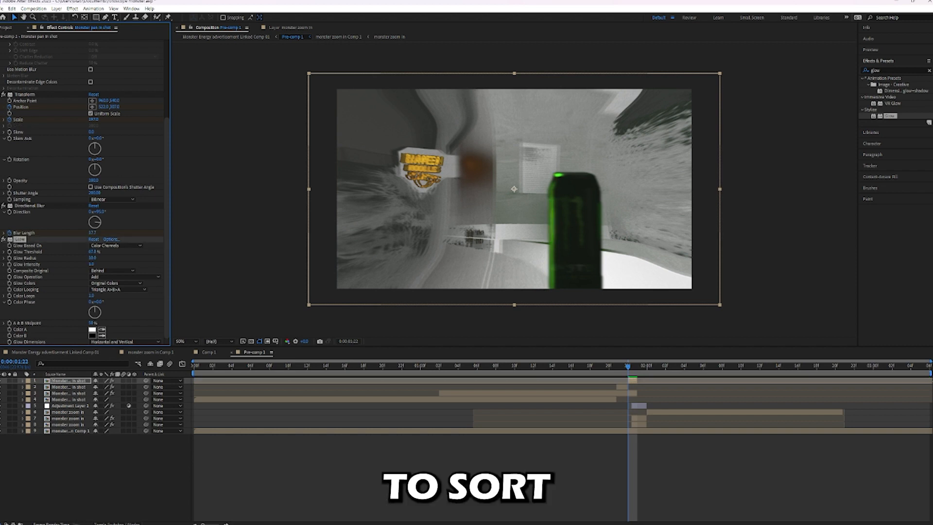
{"action": "key", "text": "ctrl+z"}
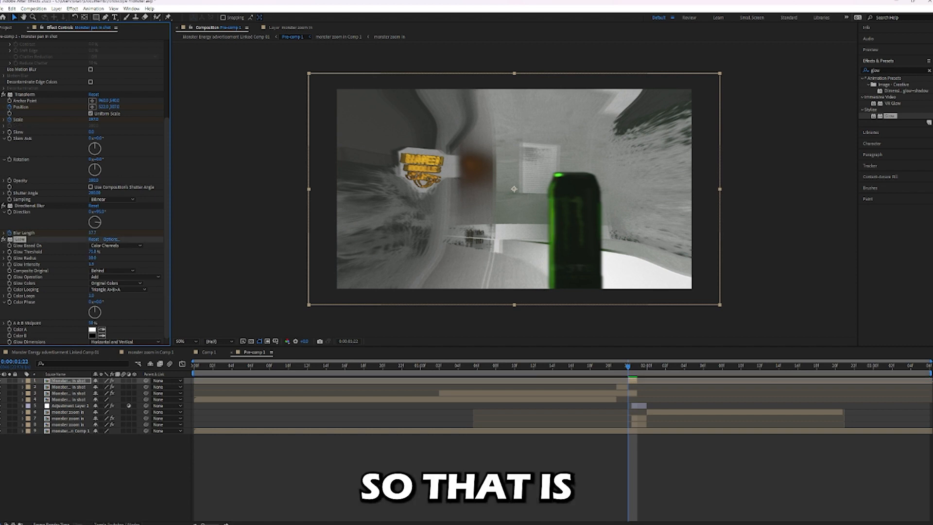
{"action": "left_click_drag", "start_coordinate": [92, 258], "coordinate": [120, 258]}
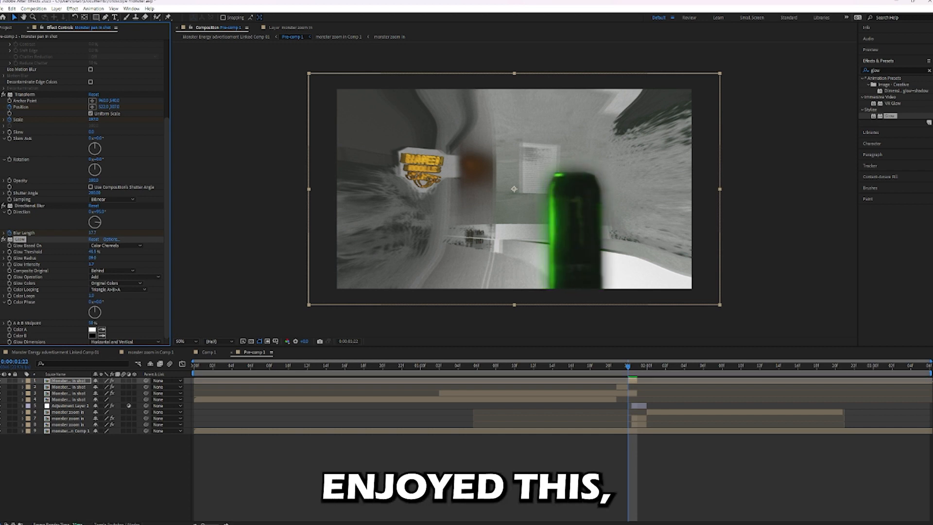
{"action": "key", "text": "ctrl+shift+a"}
{"action": "left_click", "coordinate": [4, 323]}
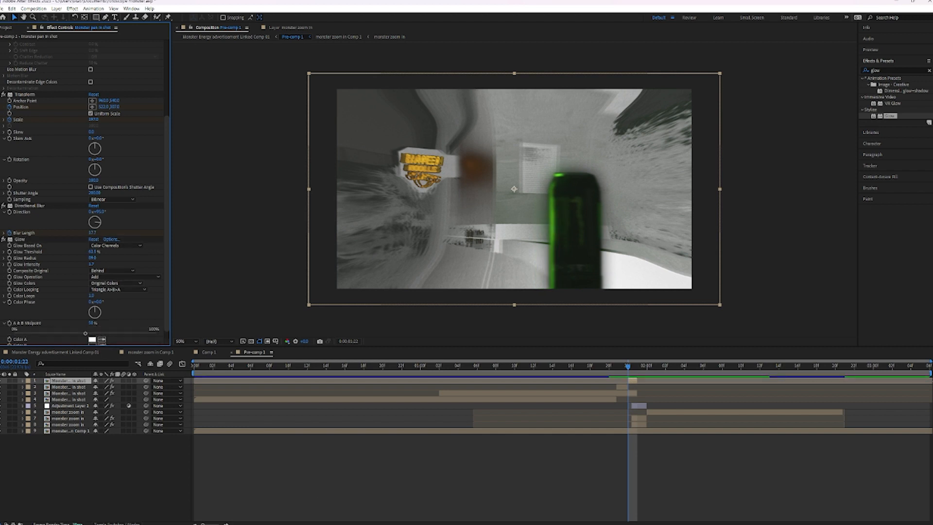
{"action": "scroll", "coordinate": [88, 272], "scroll_direction": "down", "scroll_amount": 1}
{"action": "left_click", "coordinate": [116, 273]}
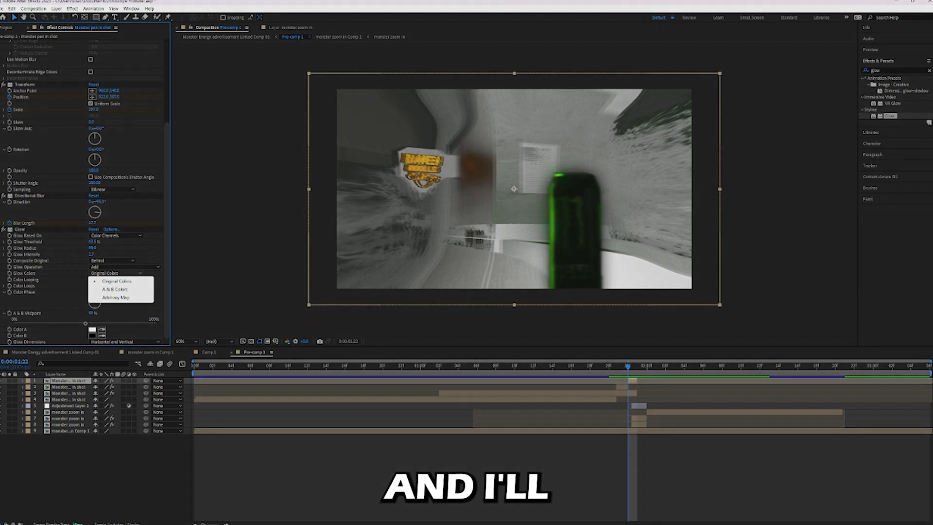
{"action": "left_click", "coordinate": [124, 267]}
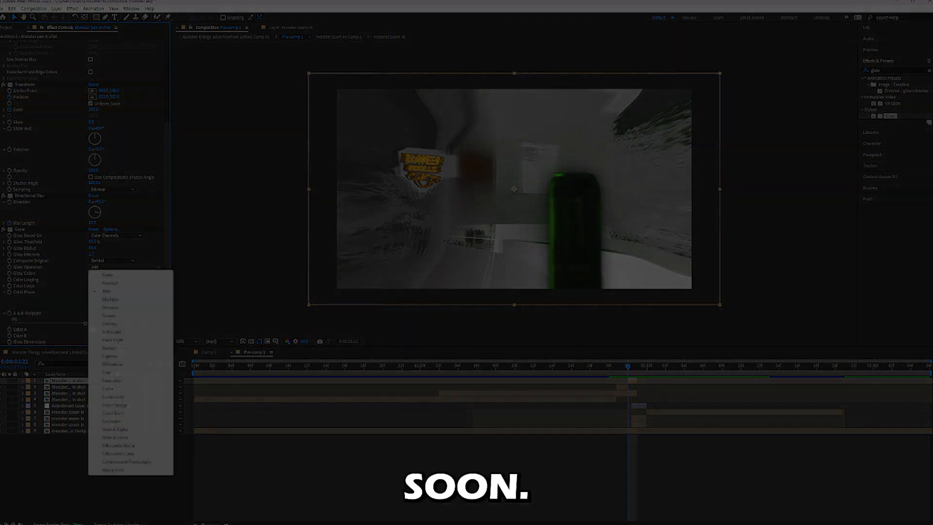